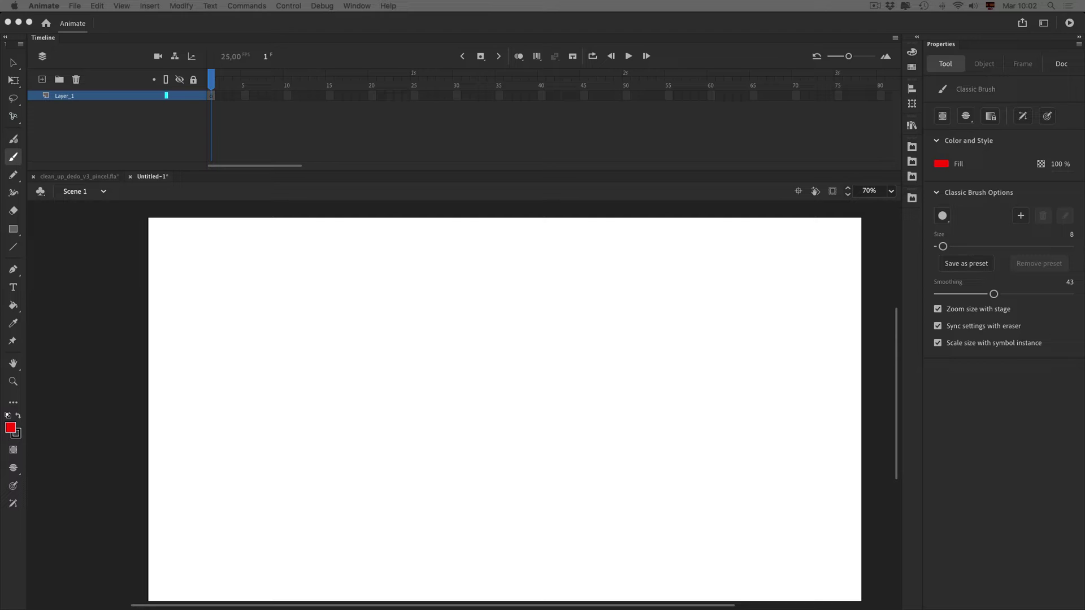
# Activate the Classic Brush and turn on Object Drawing mode for it
pyautogui.click(14, 158)
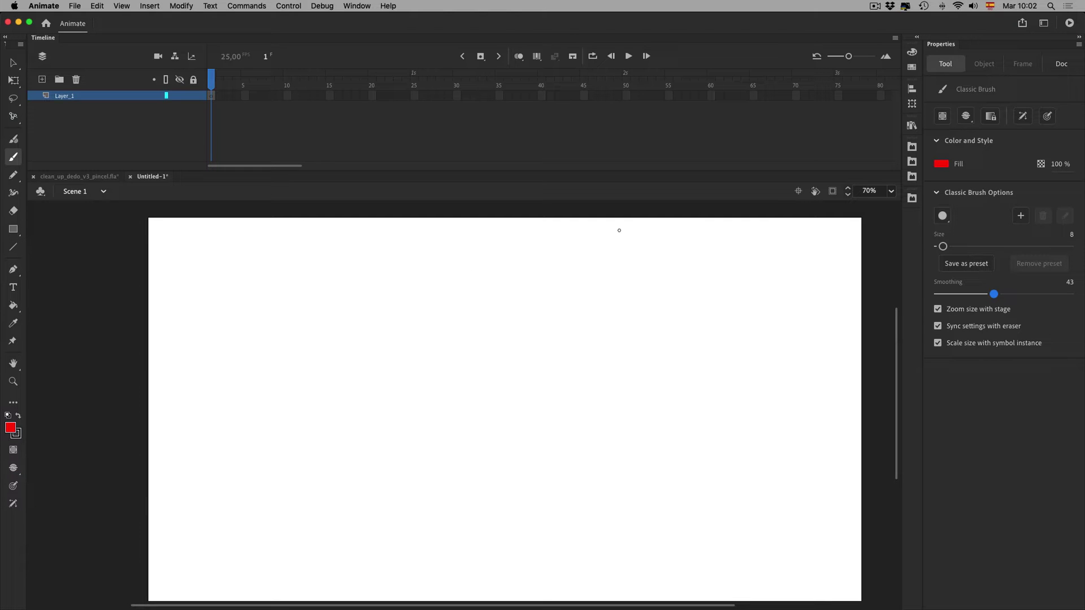
pyautogui.click(944, 118)
# Paint a short diagonal red test stroke on the stage, select it and delete it
pyautogui.moveTo(343, 389); pyautogui.dragTo(447, 327)
pyautogui.press('v')
pyautogui.click(74, 97)
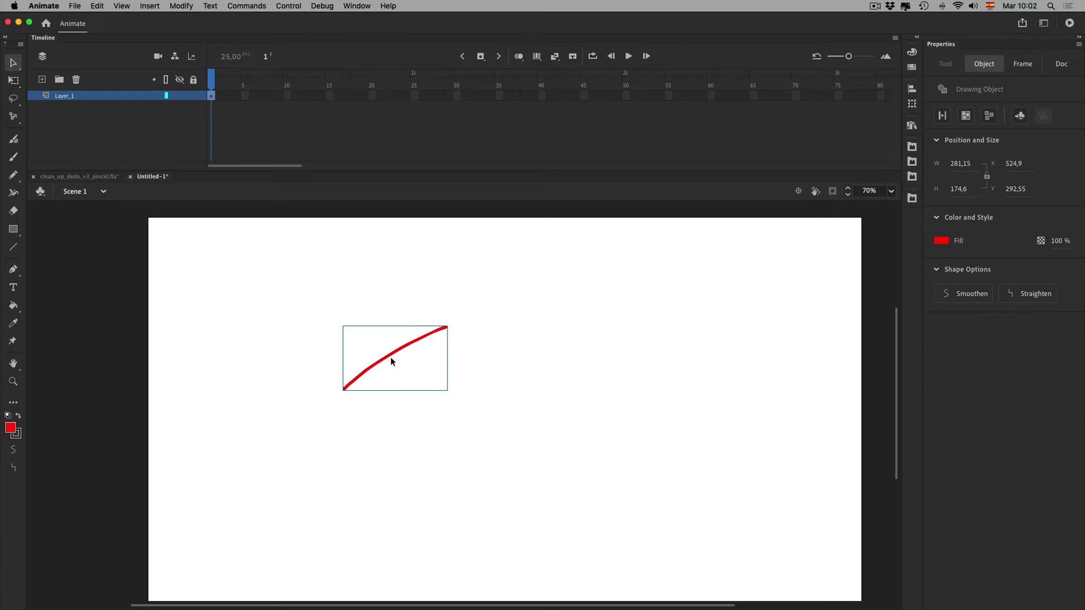
pyautogui.moveTo(394, 354); pyautogui.dragTo(400, 362)
pyautogui.press('Delete')
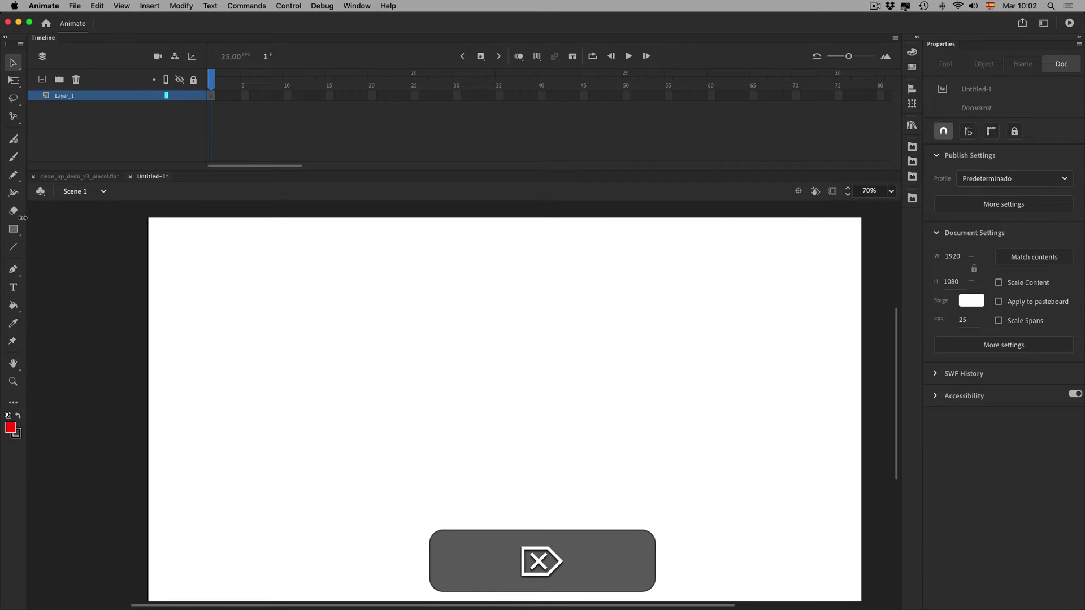
# Set the opacity of the Classic Brush's red fill to 50%
pyautogui.press('b')
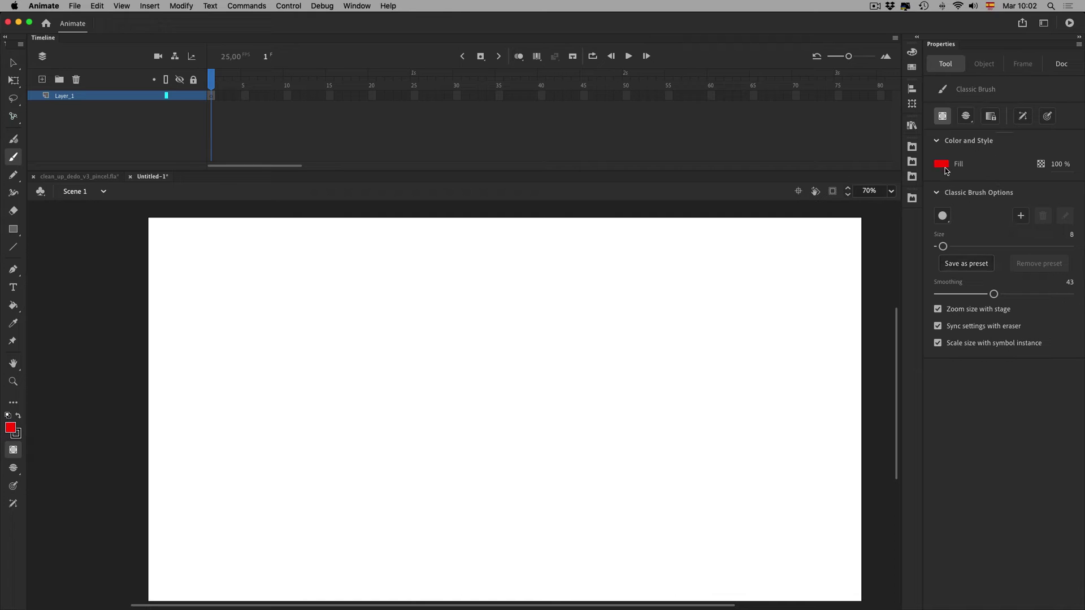
pyautogui.click(1056, 165)
pyautogui.write('50')
pyautogui.press('Return')
# Test the brush smoothing with a few overlapping curved strokes and set the smoothing to 0
pyautogui.moveTo(993, 294); pyautogui.dragTo(938, 294)
pyautogui.moveTo(938, 294); pyautogui.dragTo(971, 293)
pyautogui.moveTo(516, 326)
pyautogui.mouseDown()
pyautogui.moveTo(479, 448)
pyautogui.moveTo(489, 457)
pyautogui.mouseUp()
pyautogui.moveTo(486, 375); pyautogui.dragTo(490, 454)
pyautogui.moveTo(974, 294); pyautogui.dragTo(938, 294)
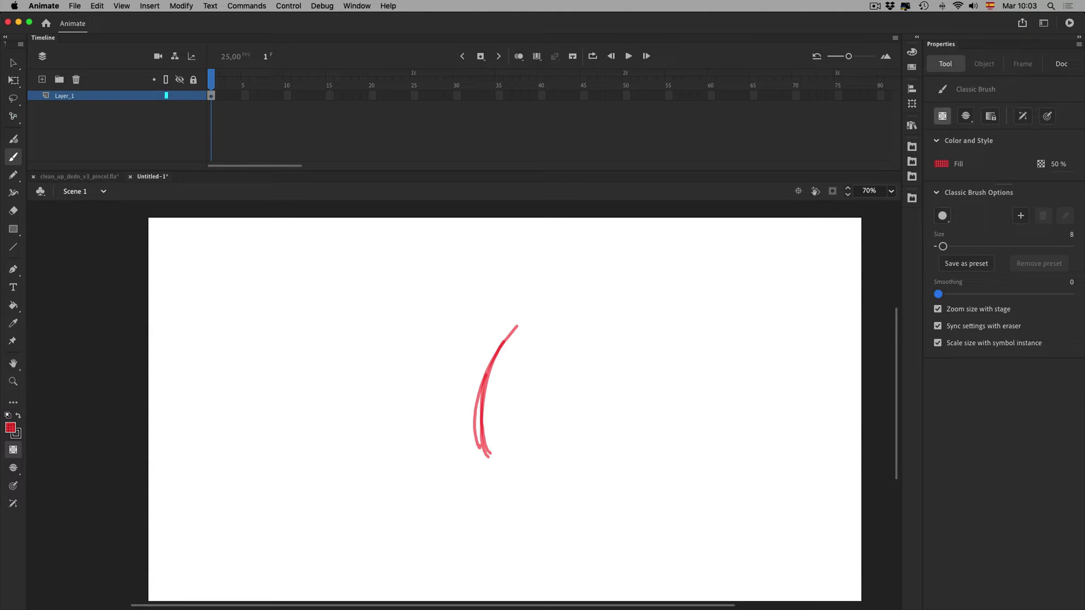
# Delete all the test strokes and reduce the timeline's height to enlarge the stage area
pyautogui.press('v')
pyautogui.press('super+a')
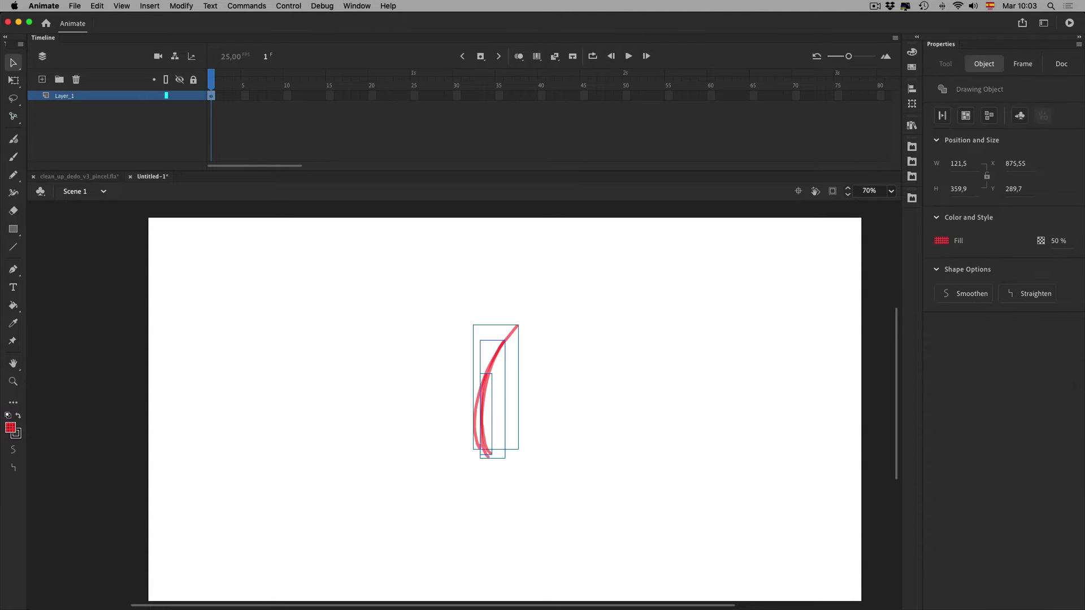
pyautogui.press('BackSpace')
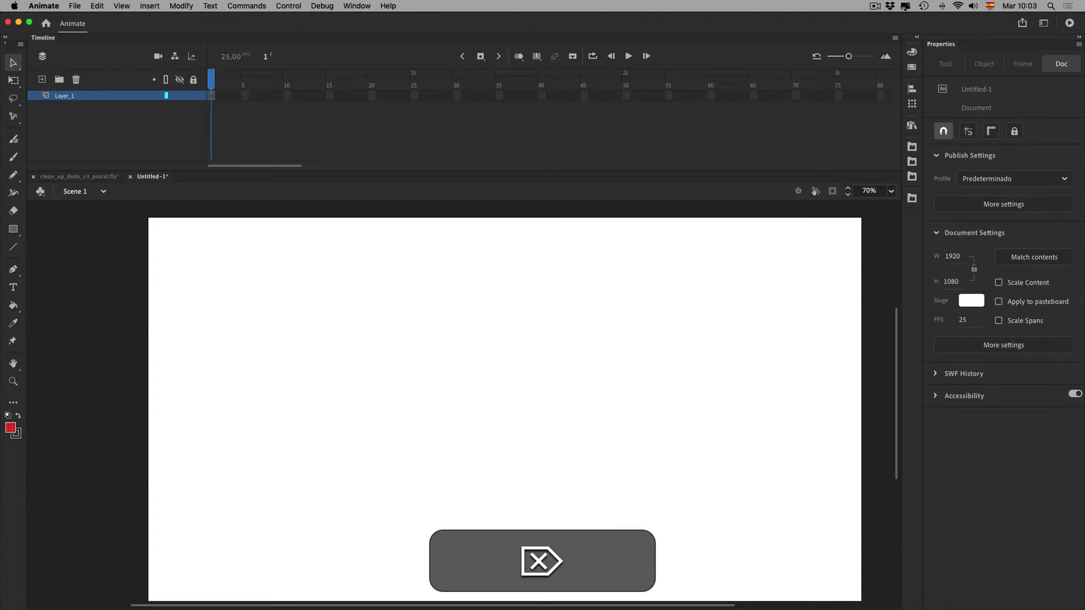
pyautogui.moveTo(464, 170); pyautogui.dragTo(464, 130)
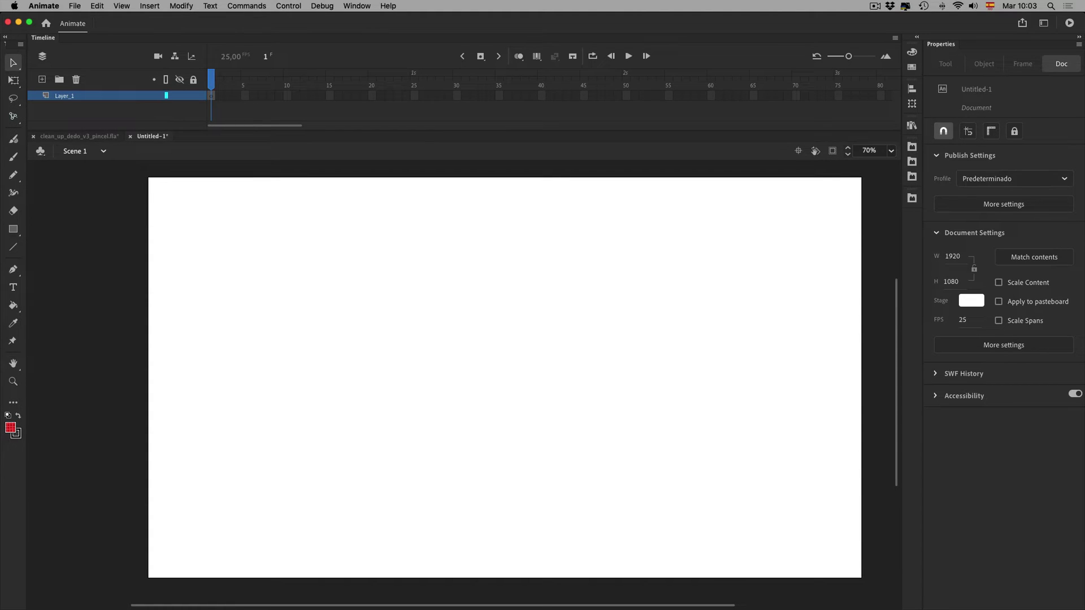
# Sketch the character's head as overlapping circles, with a curved centre line down through the body and a short neck
pyautogui.press('b')
pyautogui.moveTo(308, 292)
pyautogui.mouseDown()
pyautogui.moveTo(409, 306)
pyautogui.moveTo(366, 387)
pyautogui.moveTo(296, 322)
pyautogui.moveTo(308, 294)
pyautogui.moveTo(412, 564)
pyautogui.mouseUp()
pyautogui.moveTo(356, 334); pyautogui.dragTo(405, 531)
pyautogui.moveTo(374, 364)
pyautogui.mouseDown()
pyautogui.moveTo(403, 551)
pyautogui.moveTo(366, 411)
pyautogui.mouseUp()
pyautogui.moveTo(354, 373); pyautogui.dragTo(368, 406)
pyautogui.moveTo(400, 350); pyautogui.dragTo(416, 397)
pyautogui.moveTo(402, 362); pyautogui.dragTo(417, 390)
# Sketch both shoulders and upper arms, running outward from the neck and down to the stage's lower edge
pyautogui.moveTo(357, 407)
pyautogui.mouseDown()
pyautogui.moveTo(395, 399)
pyautogui.moveTo(281, 485)
pyautogui.moveTo(301, 466)
pyautogui.moveTo(288, 571)
pyautogui.mouseUp()
pyautogui.moveTo(294, 506); pyautogui.dragTo(290, 542)
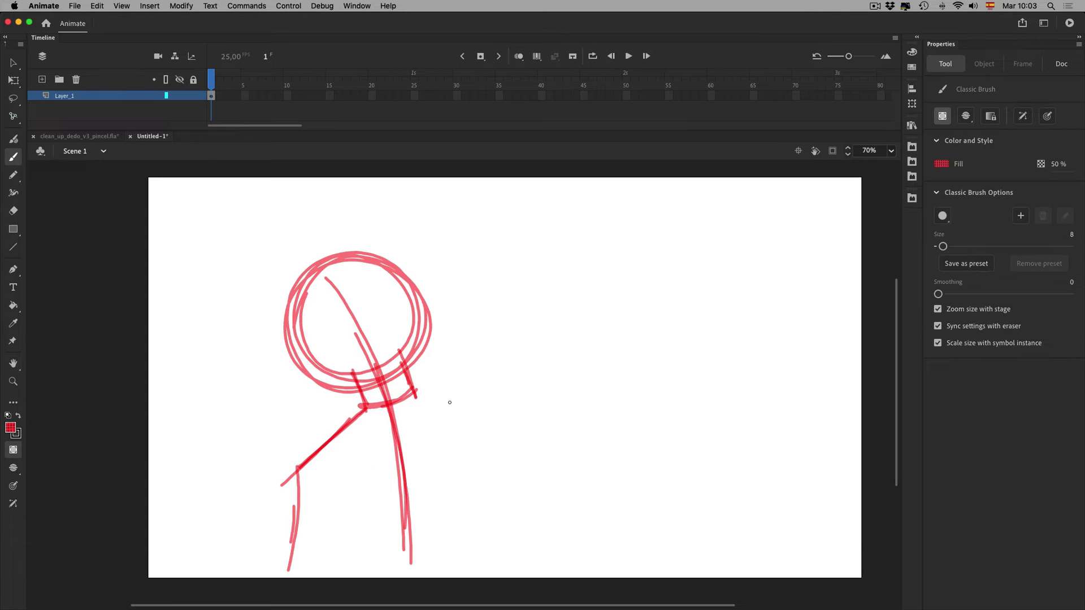
pyautogui.moveTo(412, 389); pyautogui.dragTo(502, 399)
pyautogui.moveTo(417, 394)
pyautogui.mouseDown()
pyautogui.moveTo(514, 407)
pyautogui.moveTo(535, 564)
pyautogui.mouseUp()
pyautogui.moveTo(510, 432); pyautogui.dragTo(535, 562)
pyautogui.moveTo(502, 411); pyautogui.dragTo(544, 598)
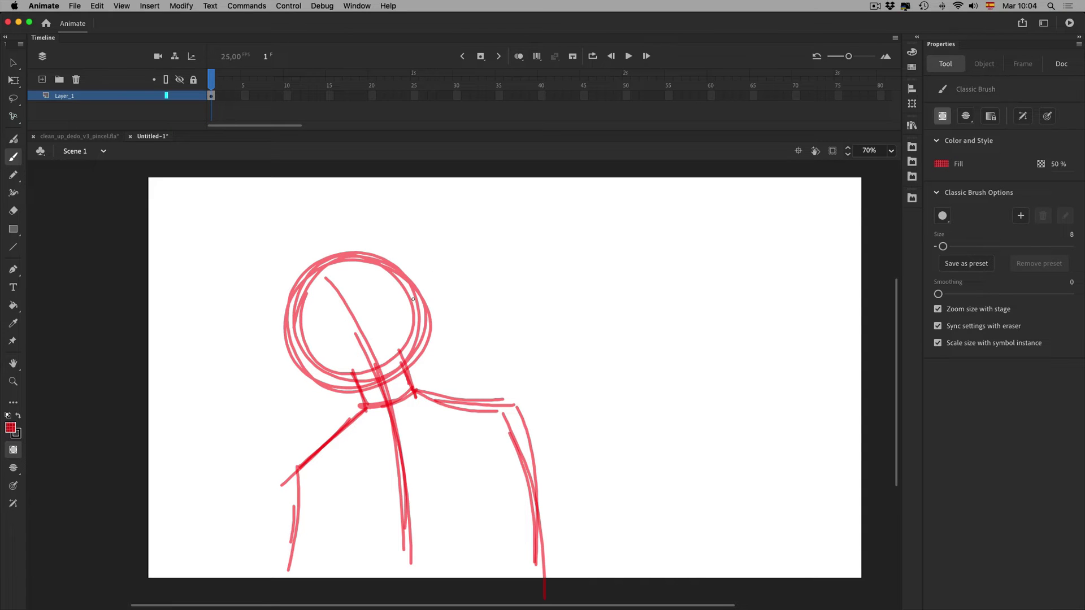
# Build up the face side of the head circle with repeated strokes for the brow, cheek and jaw
pyautogui.moveTo(408, 270)
pyautogui.mouseDown()
pyautogui.moveTo(441, 343)
pyautogui.moveTo(427, 356)
pyautogui.mouseUp()
pyautogui.moveTo(428, 351); pyautogui.dragTo(395, 371)
pyautogui.moveTo(423, 305); pyautogui.dragTo(430, 353)
pyautogui.moveTo(408, 277); pyautogui.dragTo(431, 330)
pyautogui.moveTo(401, 264); pyautogui.dragTo(432, 325)
pyautogui.moveTo(404, 366); pyautogui.dragTo(356, 387)
pyautogui.moveTo(408, 281); pyautogui.dragTo(424, 322)
# Sketch the crown of a tilted hat on top of the head with several overlapping strokes
pyautogui.moveTo(403, 271)
pyautogui.mouseDown()
pyautogui.moveTo(486, 244)
pyautogui.moveTo(489, 255)
pyautogui.moveTo(414, 298)
pyautogui.moveTo(488, 252)
pyautogui.moveTo(418, 267)
pyautogui.moveTo(387, 254)
pyautogui.mouseUp()
pyautogui.moveTo(248, 325)
pyautogui.mouseDown()
pyautogui.moveTo(509, 192)
pyautogui.moveTo(195, 364)
pyautogui.moveTo(272, 317)
pyautogui.mouseUp()
pyautogui.moveTo(377, 251)
pyautogui.mouseDown()
pyautogui.moveTo(357, 222)
pyautogui.moveTo(330, 222)
pyautogui.moveTo(275, 258)
pyautogui.moveTo(284, 306)
pyautogui.moveTo(265, 277)
pyautogui.moveTo(297, 235)
pyautogui.moveTo(354, 215)
pyautogui.moveTo(317, 220)
pyautogui.mouseUp()
pyautogui.moveTo(280, 277); pyautogui.dragTo(271, 306)
pyautogui.moveTo(361, 217); pyautogui.dragTo(260, 266)
pyautogui.moveTo(322, 222); pyautogui.dragTo(262, 273)
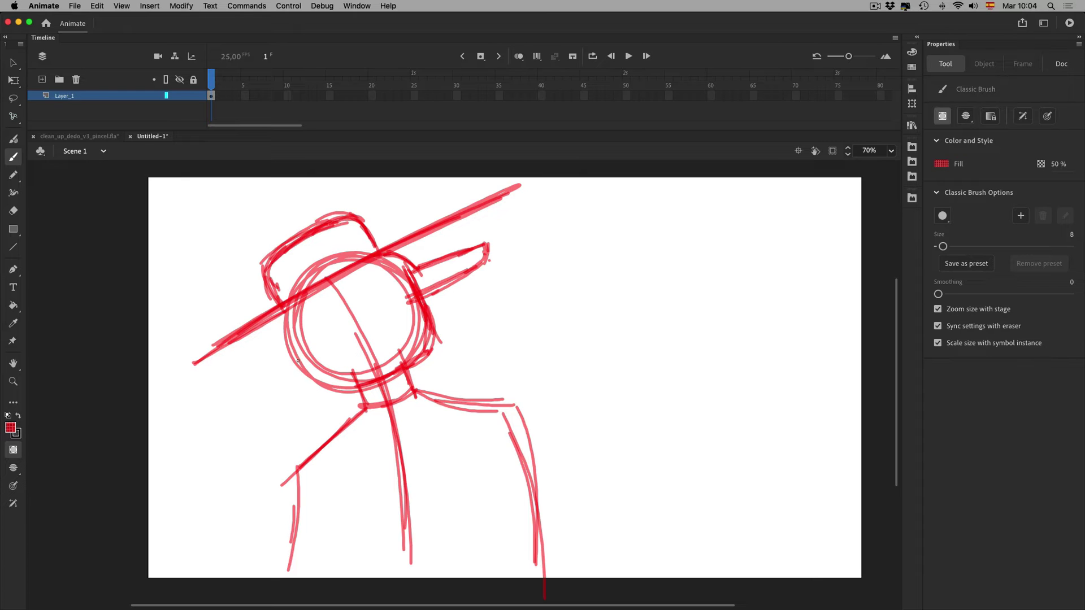
# Select the strokes of the shoulder and arm beneath the long nose to examine them as separate drawing objects
pyautogui.press('v')
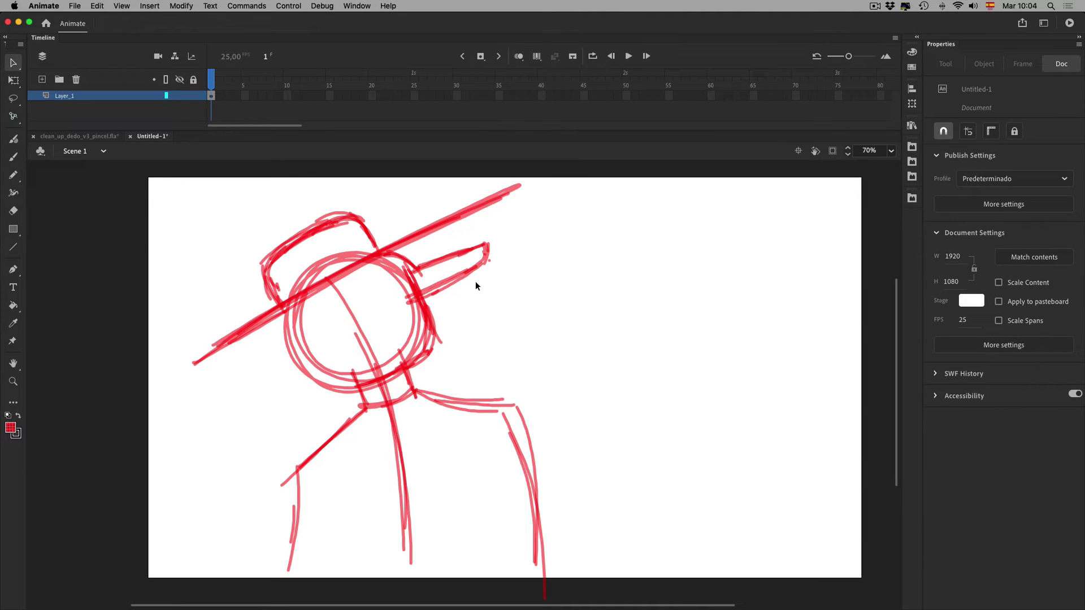
pyautogui.moveTo(476, 280); pyautogui.dragTo(497, 305)
pyautogui.moveTo(461, 371); pyautogui.dragTo(548, 459)
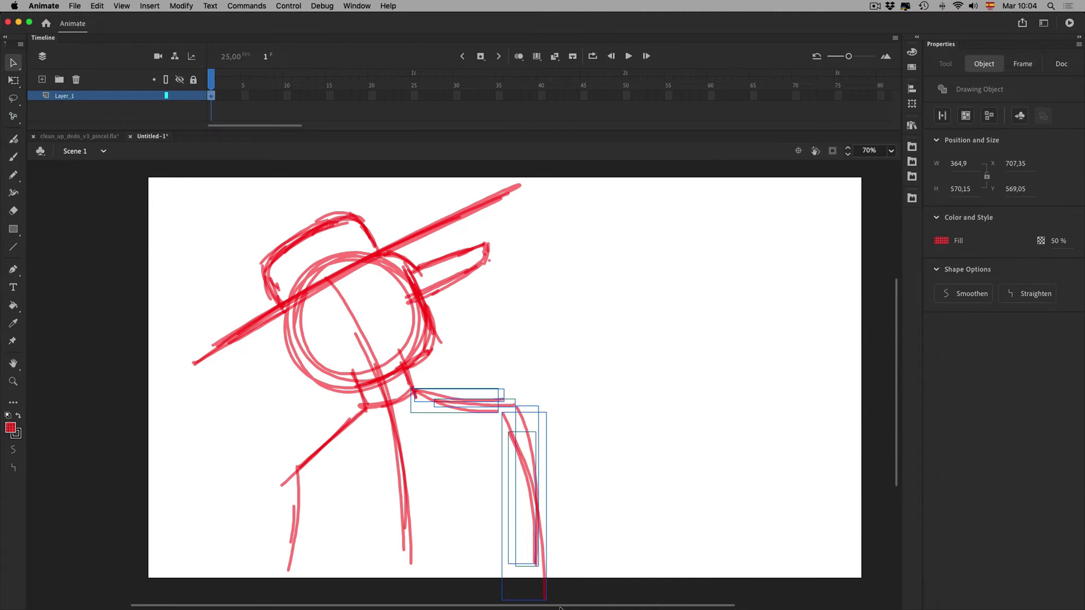
pyautogui.click(300, 466)
pyautogui.moveTo(463, 381); pyautogui.dragTo(565, 486)
# Sketch the facial features under the hat and the hair outline with curls around the nape and jaw
pyautogui.click(13, 160)
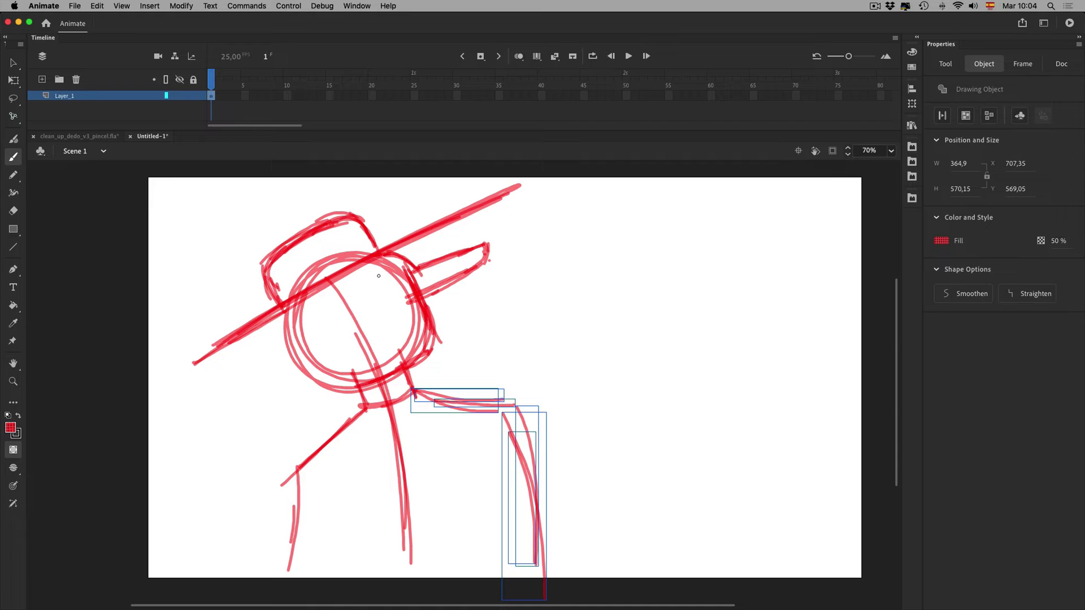
pyautogui.moveTo(382, 275)
pyautogui.mouseDown()
pyautogui.moveTo(406, 310)
pyautogui.moveTo(381, 322)
pyautogui.moveTo(390, 318)
pyautogui.moveTo(373, 305)
pyautogui.moveTo(374, 330)
pyautogui.moveTo(415, 323)
pyautogui.moveTo(405, 331)
pyautogui.moveTo(423, 315)
pyautogui.mouseUp()
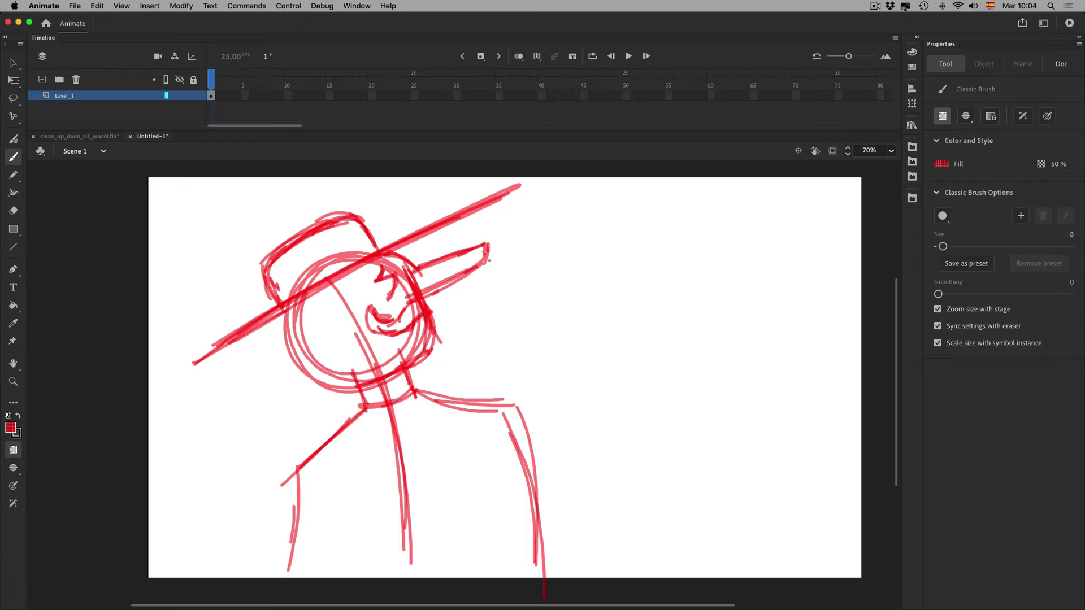
pyautogui.moveTo(349, 272); pyautogui.dragTo(343, 386)
pyautogui.moveTo(351, 339); pyautogui.dragTo(342, 393)
pyautogui.moveTo(349, 282)
pyautogui.mouseDown()
pyautogui.moveTo(347, 355)
pyautogui.moveTo(346, 323)
pyautogui.moveTo(342, 340)
pyautogui.mouseUp()
pyautogui.moveTo(278, 310)
pyautogui.mouseDown()
pyautogui.moveTo(269, 358)
pyautogui.moveTo(288, 365)
pyautogui.moveTo(291, 390)
pyautogui.moveTo(344, 414)
pyautogui.moveTo(366, 406)
pyautogui.mouseUp()
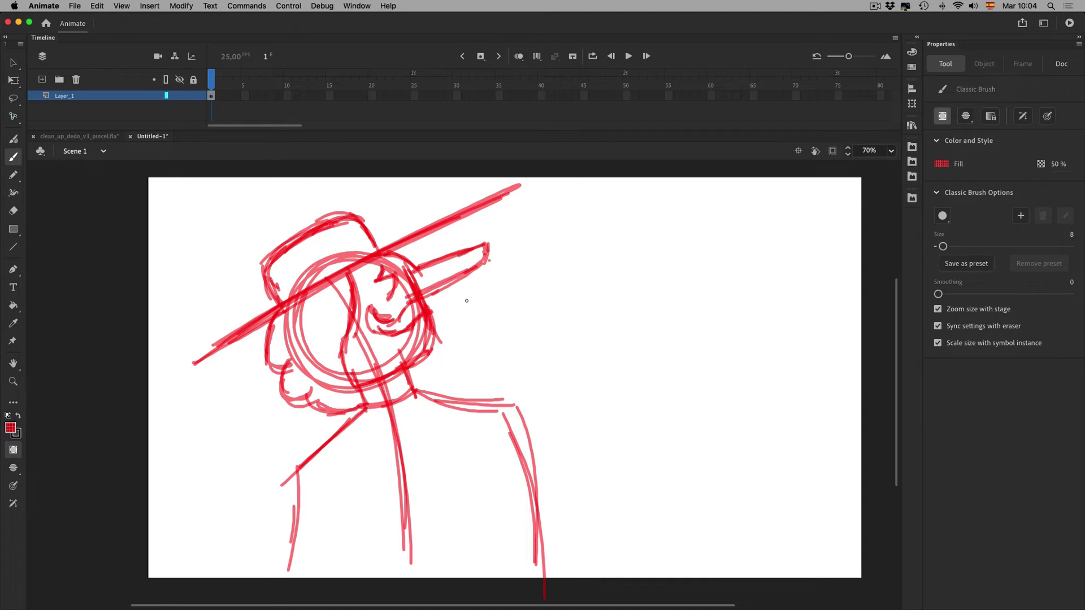
pyautogui.moveTo(436, 336)
pyautogui.mouseDown()
pyautogui.moveTo(415, 360)
pyautogui.moveTo(429, 375)
pyautogui.moveTo(549, 405)
pyautogui.moveTo(520, 302)
pyautogui.moveTo(571, 386)
pyautogui.mouseUp()
# Scale the whole sketch down slightly with Free Transform and nudge it downward
pyautogui.press('space')
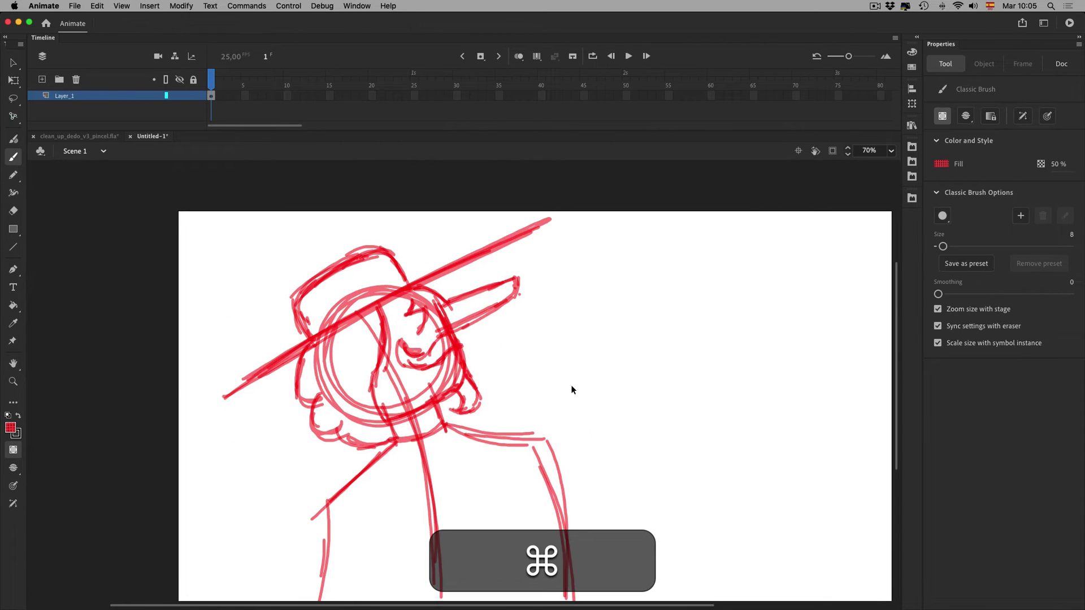
pyautogui.press('super+a')
pyautogui.press('q')
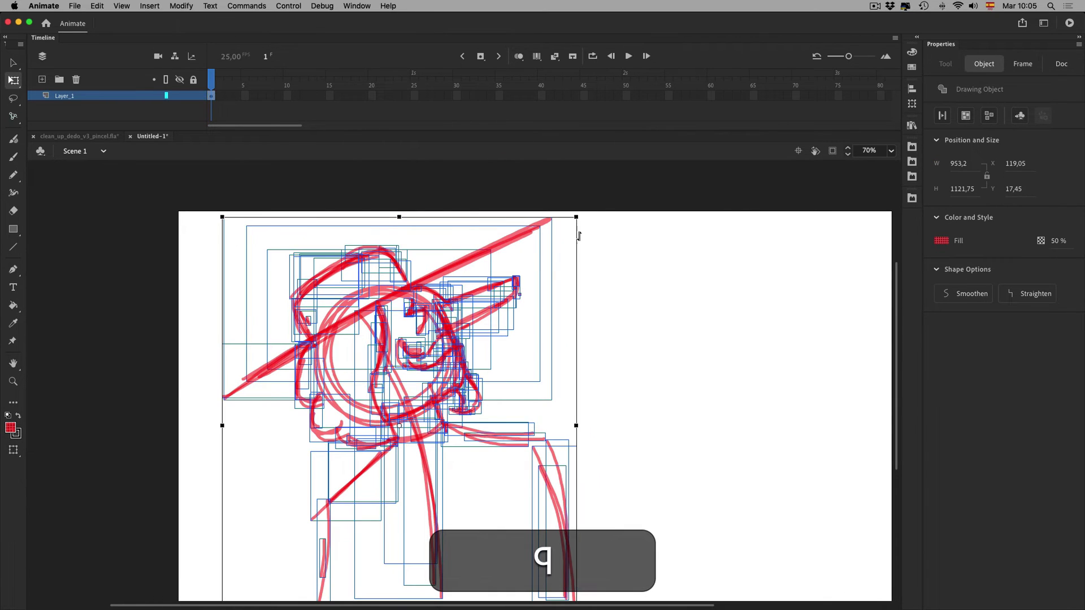
pyautogui.moveTo(576, 217); pyautogui.dragTo(554, 244)
pyautogui.hotkey('shift', 'Down')
pyautogui.hotkey('shift', 'Down')
pyautogui.click(620, 339)
pyautogui.moveTo(530, 323); pyautogui.dragTo(581, 275)
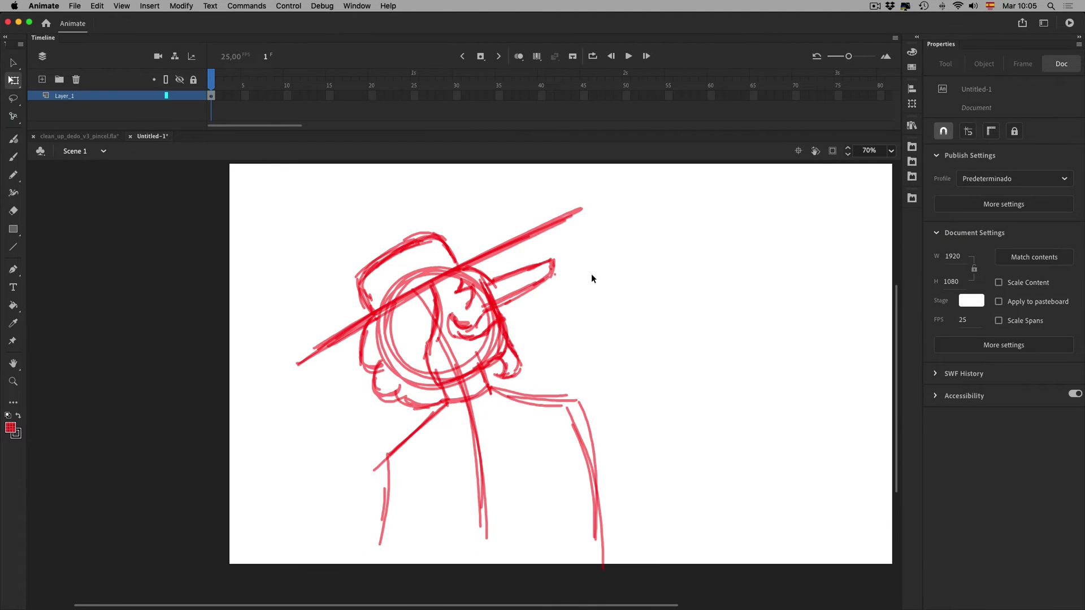
# Undo the scaling and nudging of the whole sketch
pyautogui.press('super+z')
pyautogui.press('super+z')
pyautogui.press('super+z')
pyautogui.press('super+z')
pyautogui.moveTo(579, 289); pyautogui.dragTo(523, 344)
pyautogui.moveTo(586, 327); pyautogui.dragTo(581, 362)
pyautogui.press('shift')
# Sketch a large rounded brim lobe rising above the hat's upper end with repeated strokes
pyautogui.press('b')
pyautogui.moveTo(356, 353)
pyautogui.mouseDown()
pyautogui.moveTo(472, 241)
pyautogui.moveTo(484, 305)
pyautogui.mouseUp()
pyautogui.moveTo(479, 295)
pyautogui.mouseDown()
pyautogui.moveTo(511, 268)
pyautogui.moveTo(405, 290)
pyautogui.moveTo(350, 357)
pyautogui.mouseUp()
pyautogui.moveTo(351, 358)
pyautogui.mouseDown()
pyautogui.moveTo(441, 255)
pyautogui.moveTo(511, 255)
pyautogui.moveTo(409, 284)
pyautogui.moveTo(364, 340)
pyautogui.moveTo(415, 273)
pyautogui.moveTo(520, 270)
pyautogui.mouseUp()
# Sketch a wide rounded lobe behind the hat's crown, with small curls along its lower edge
pyautogui.press('space')
pyautogui.moveTo(381, 363); pyautogui.dragTo(503, 341)
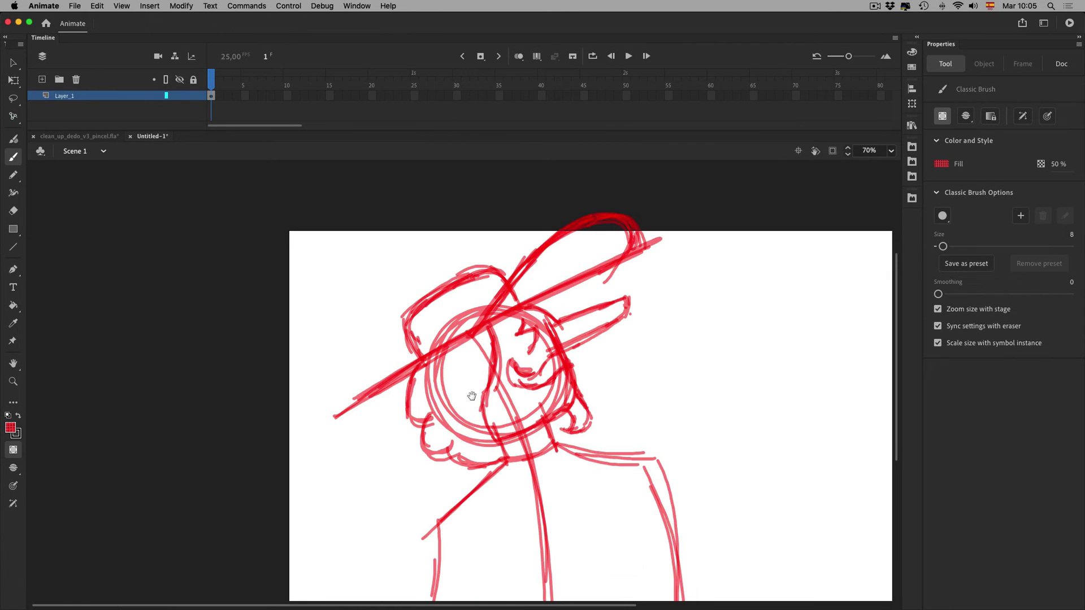
pyautogui.moveTo(404, 314)
pyautogui.mouseDown()
pyautogui.moveTo(285, 306)
pyautogui.moveTo(251, 338)
pyautogui.mouseUp()
pyautogui.moveTo(279, 317)
pyautogui.mouseDown()
pyautogui.moveTo(274, 368)
pyautogui.moveTo(317, 365)
pyautogui.mouseUp()
pyautogui.moveTo(306, 297)
pyautogui.mouseDown()
pyautogui.moveTo(261, 345)
pyautogui.moveTo(310, 367)
pyautogui.mouseUp()
pyautogui.moveTo(297, 352)
pyautogui.mouseDown()
pyautogui.moveTo(317, 394)
pyautogui.moveTo(333, 367)
pyautogui.moveTo(373, 385)
pyautogui.moveTo(415, 351)
pyautogui.moveTo(350, 388)
pyautogui.mouseUp()
pyautogui.moveTo(410, 317)
pyautogui.mouseDown()
pyautogui.moveTo(329, 295)
pyautogui.moveTo(254, 367)
pyautogui.moveTo(314, 363)
pyautogui.mouseUp()
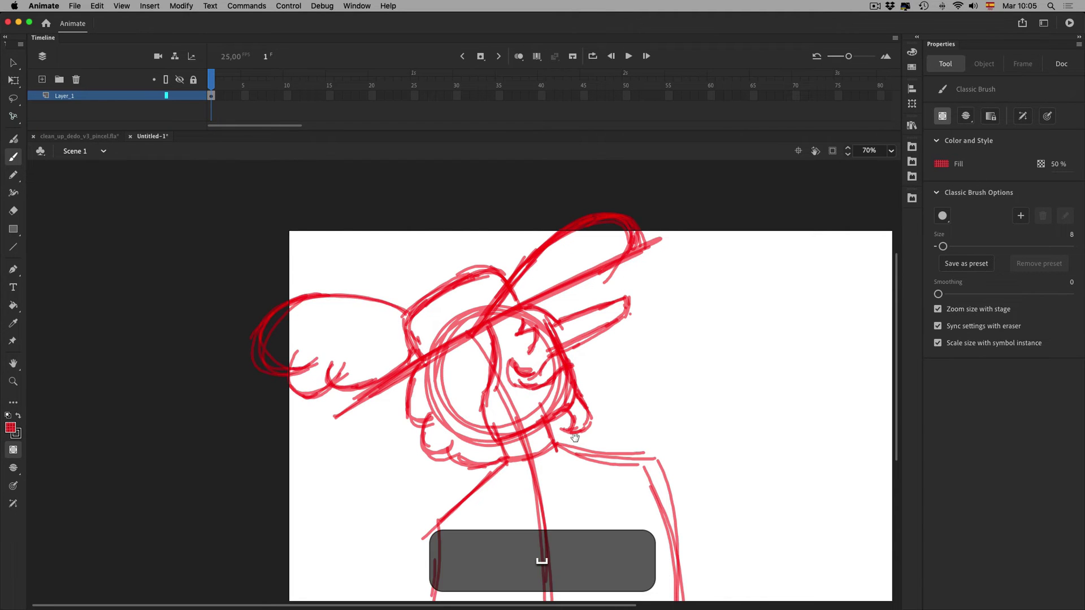
# Reinforce the neck and shoulder lines and add further strokes to both arms of the character
pyautogui.press('space')
pyautogui.moveTo(632, 592); pyautogui.dragTo(505, 514)
pyautogui.moveTo(370, 394); pyautogui.dragTo(288, 460)
pyautogui.moveTo(300, 457); pyautogui.dragTo(279, 569)
pyautogui.moveTo(308, 456); pyautogui.dragTo(269, 575)
pyautogui.moveTo(419, 370)
pyautogui.mouseDown()
pyautogui.moveTo(521, 384)
pyautogui.moveTo(560, 373)
pyautogui.mouseUp()
pyautogui.moveTo(420, 342); pyautogui.dragTo(435, 377)
pyautogui.moveTo(367, 362); pyautogui.dragTo(377, 385)
pyautogui.moveTo(436, 366)
pyautogui.mouseDown()
pyautogui.moveTo(545, 380)
pyautogui.moveTo(577, 492)
pyautogui.mouseUp()
pyautogui.moveTo(547, 389); pyautogui.dragTo(573, 568)
pyautogui.moveTo(547, 417); pyautogui.dragTo(574, 577)
# Scale the whole sketch down to about 953 by 923 px with Free Transform and nudge it downward on the stage
pyautogui.press('space')
pyautogui.moveTo(564, 315)
pyautogui.mouseDown()
pyautogui.moveTo(576, 440)
pyautogui.moveTo(595, 341)
pyautogui.mouseUp()
pyautogui.hotkey('ctrl', 'a')
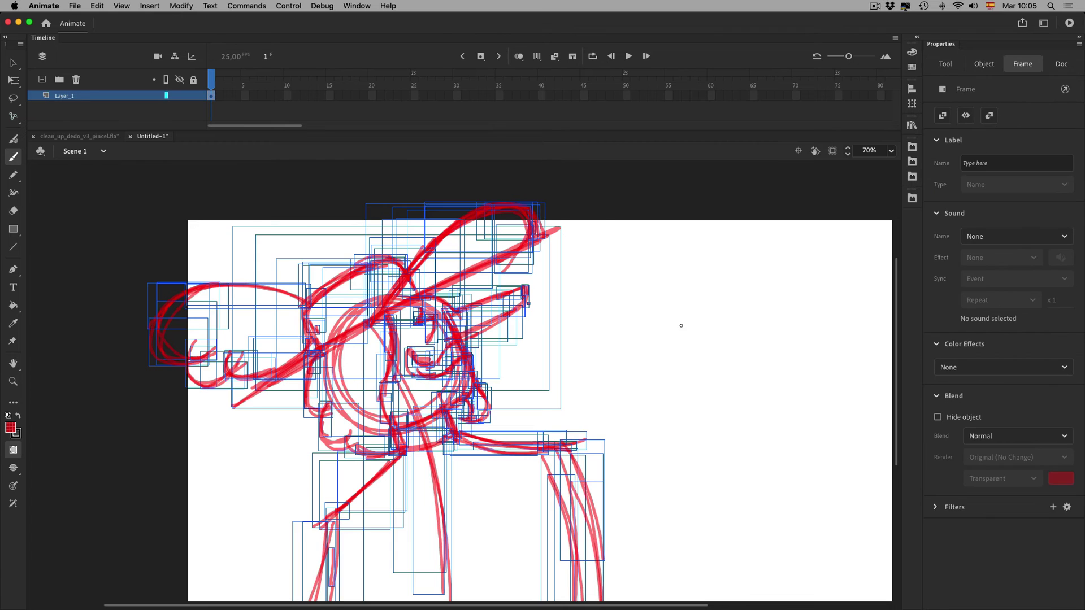
pyautogui.press('q')
pyautogui.hotkey('shift', 'q')
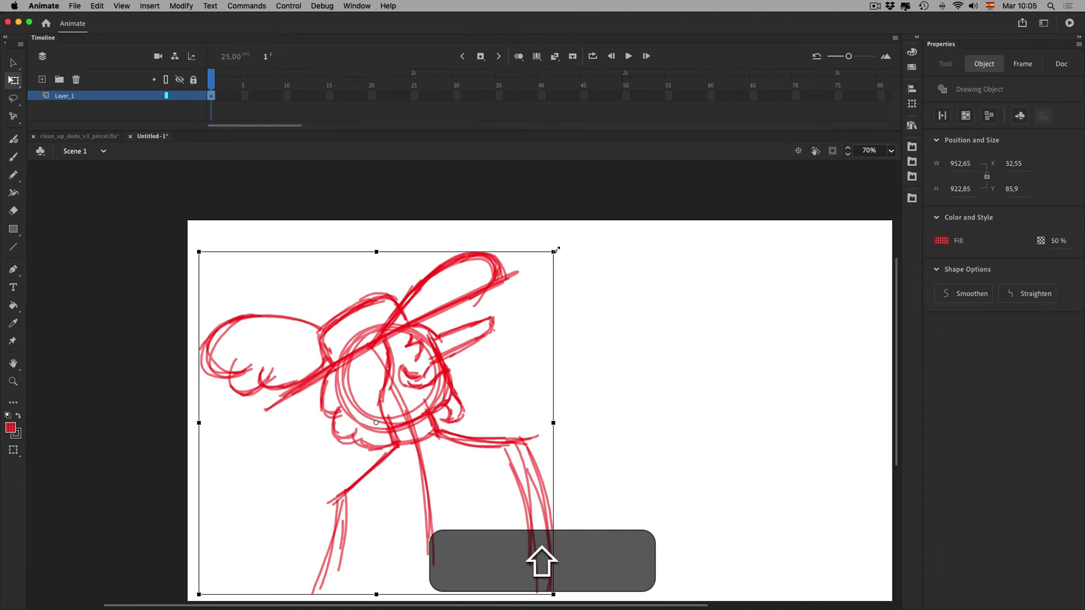
pyautogui.hotkey('shift', 'Down')
pyautogui.hotkey('shift', 'Down')
pyautogui.hotkey('shift', 'Down')
pyautogui.hotkey('shift', 'Down')
pyautogui.press('space')
pyautogui.moveTo(661, 352)
pyautogui.mouseDown()
pyautogui.moveTo(624, 281)
pyautogui.moveTo(625, 319)
pyautogui.mouseUp()
pyautogui.hotkey('shift', 'Down')
pyautogui.hotkey('shift', 'Down')
pyautogui.hotkey('shift', 'Down')
pyautogui.click(633, 358)
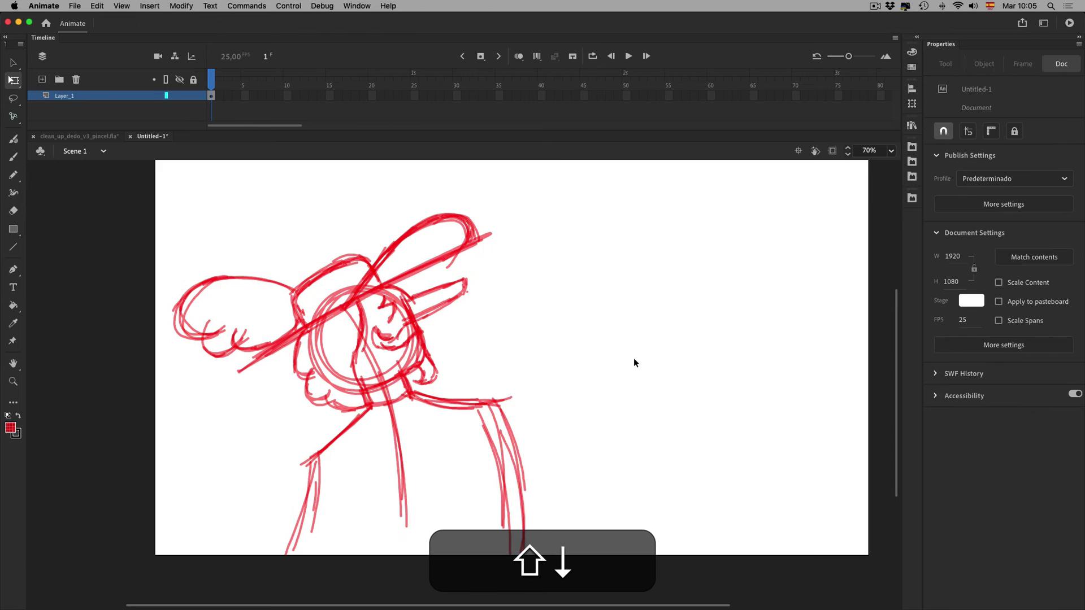
# Make the sketch layer Layer_1 semi-transparent and locked, and add a new layer above it
pyautogui.keyDown('shift'); pyautogui.click(180, 96); pyautogui.keyUp('shift')
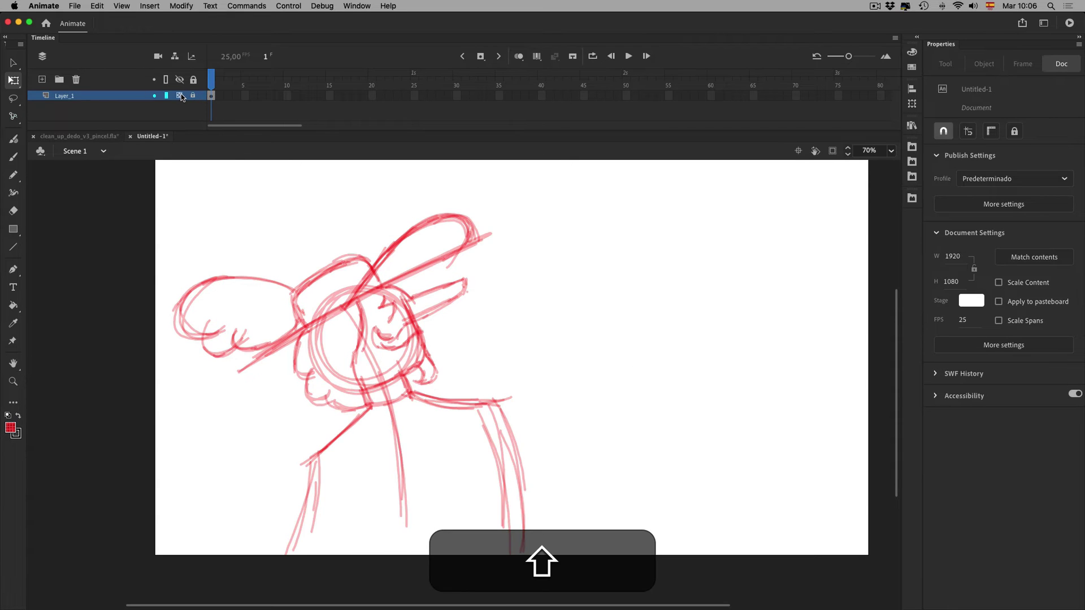
pyautogui.click(42, 79)
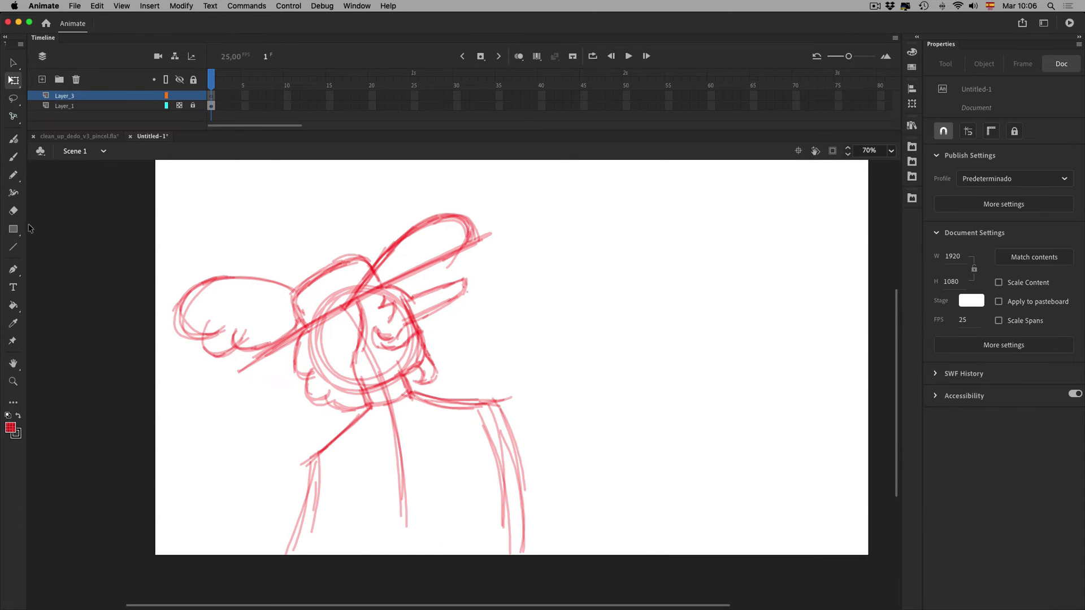
# Draw a black Pencil line of size 8 on the new layer along the upper edge of the nose
pyautogui.click(13, 176)
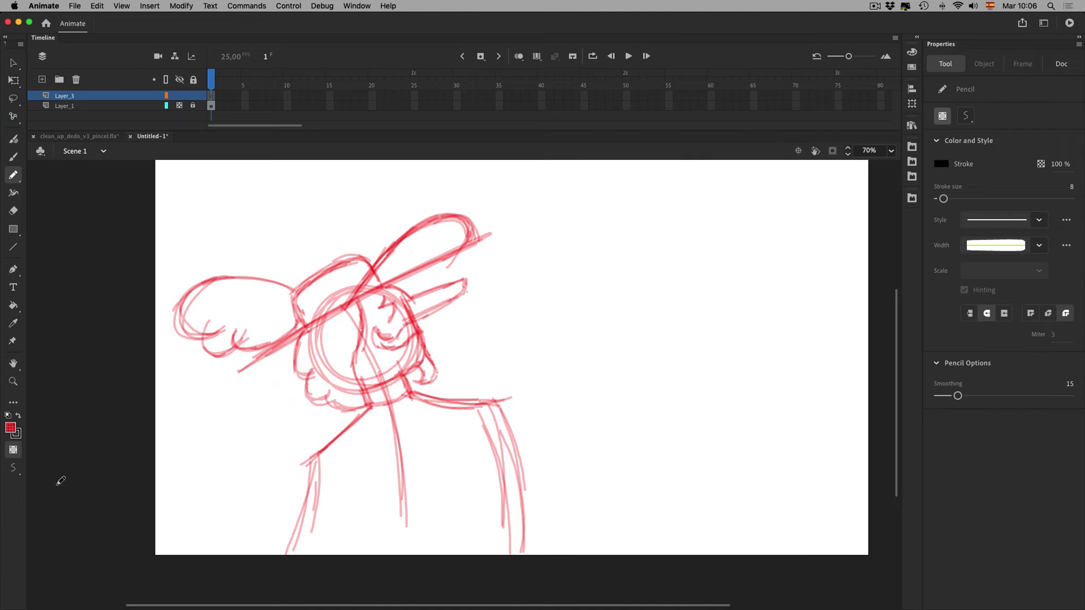
pyautogui.click(942, 116)
pyautogui.press('|')
pyautogui.press('space')
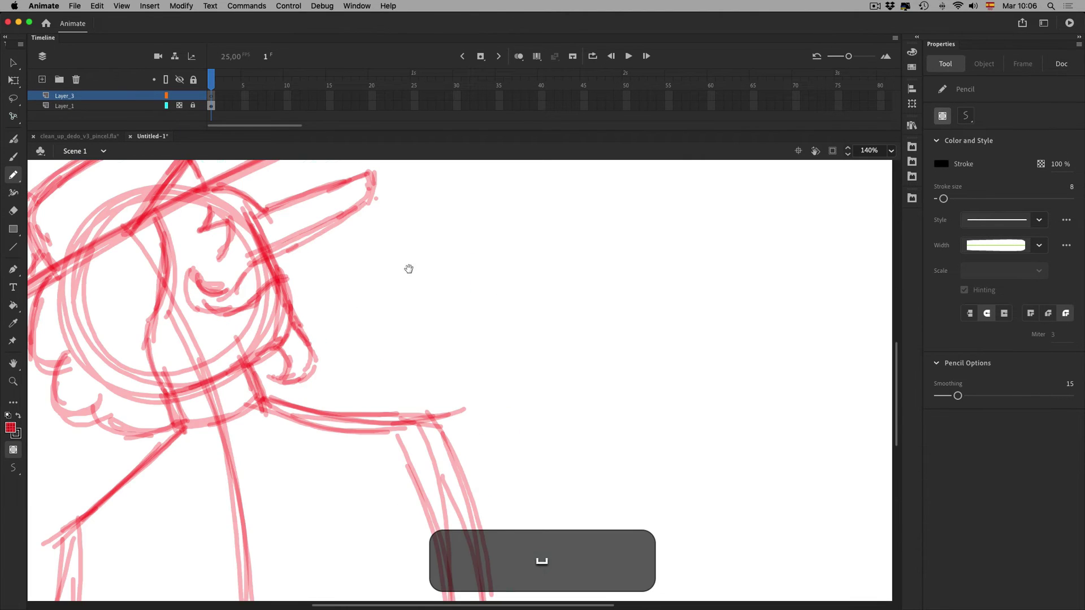
pyautogui.moveTo(404, 271); pyautogui.dragTo(509, 361)
pyautogui.moveTo(340, 321); pyautogui.dragTo(516, 245)
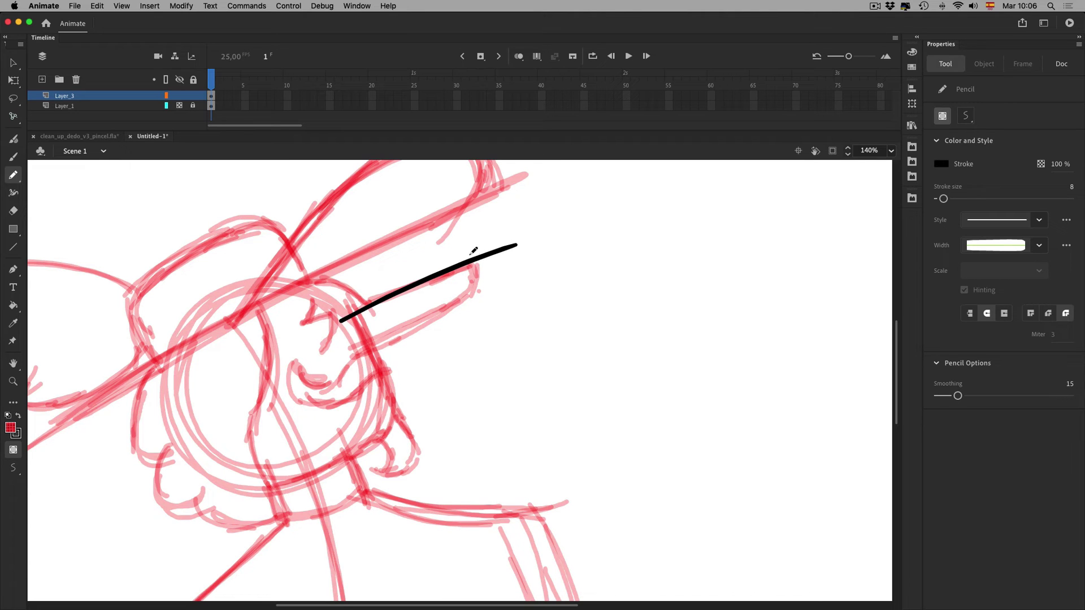
# Choose the uniform width profile for the Pencil and apply it to the drawn nose line
pyautogui.click(1040, 245)
pyautogui.click(1021, 263)
pyautogui.press('v')
pyautogui.click(489, 257)
pyautogui.click(1038, 343)
pyautogui.click(977, 356)
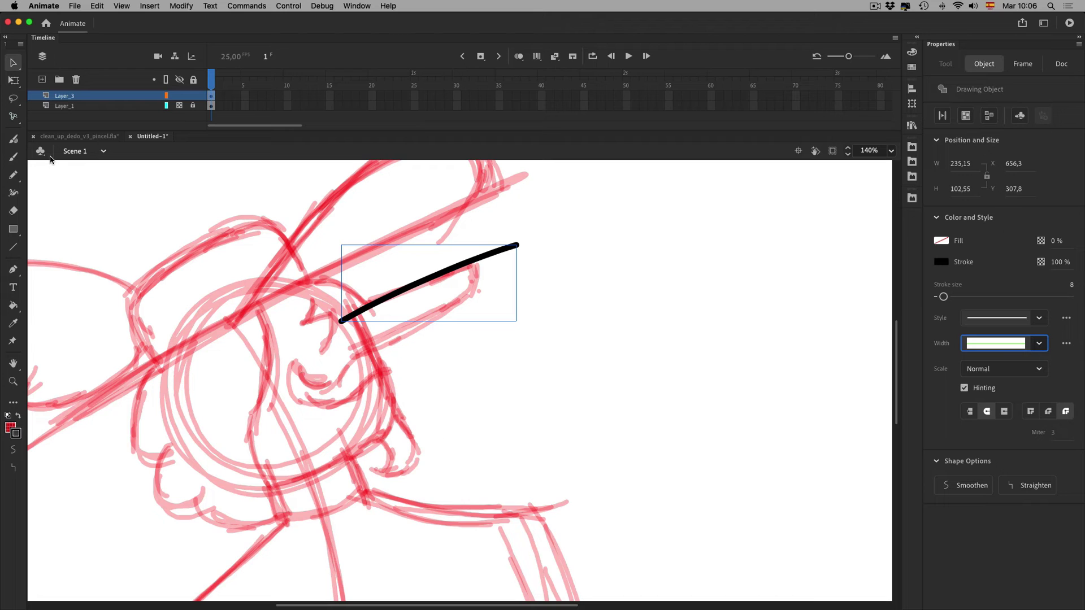
# Set the stroke size of the black nose line to 6 and deselect it
pyautogui.click(14, 175)
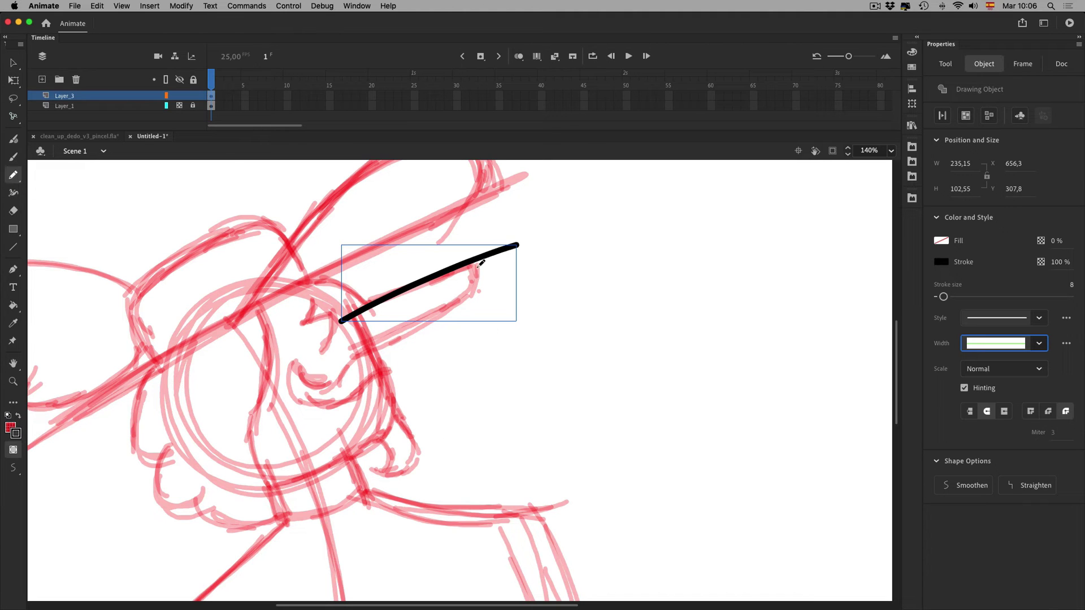
pyautogui.press('v')
pyautogui.click(1070, 286)
pyautogui.press('Down')
pyautogui.press('Down')
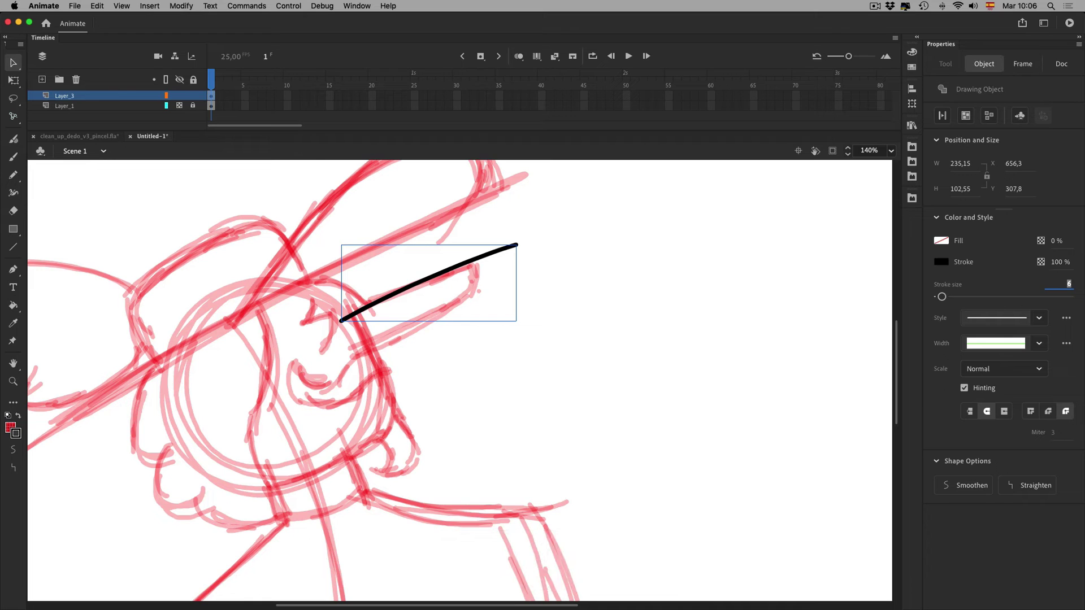
pyautogui.click(676, 358)
# Draw the rounded tip and lower edge of the nose with the Pencil, undoing the first attempt
pyautogui.press('y')
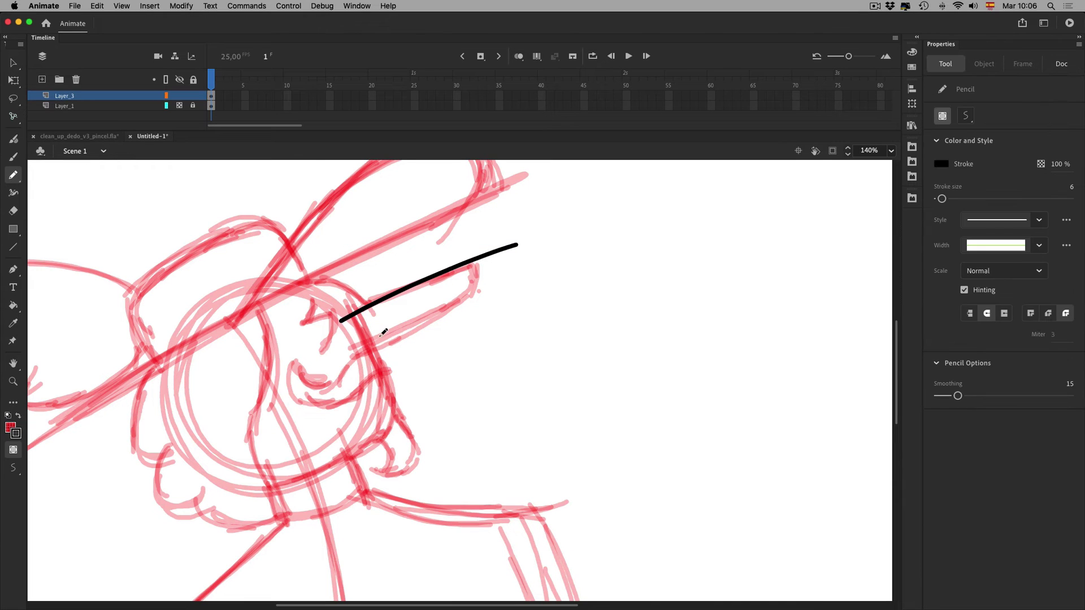
pyautogui.moveTo(474, 247)
pyautogui.mouseDown()
pyautogui.moveTo(475, 302)
pyautogui.moveTo(340, 362)
pyautogui.mouseUp()
pyautogui.press('super+z')
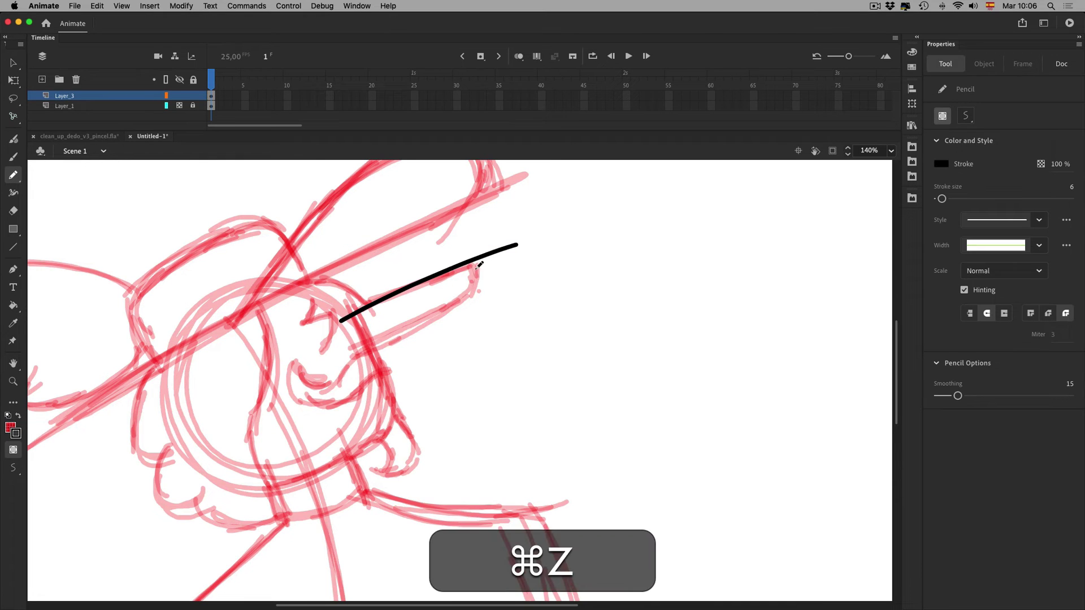
pyautogui.press('super+0')
pyautogui.moveTo(467, 317)
pyautogui.mouseDown()
pyautogui.moveTo(447, 350)
pyautogui.moveTo(408, 367)
pyautogui.mouseUp()
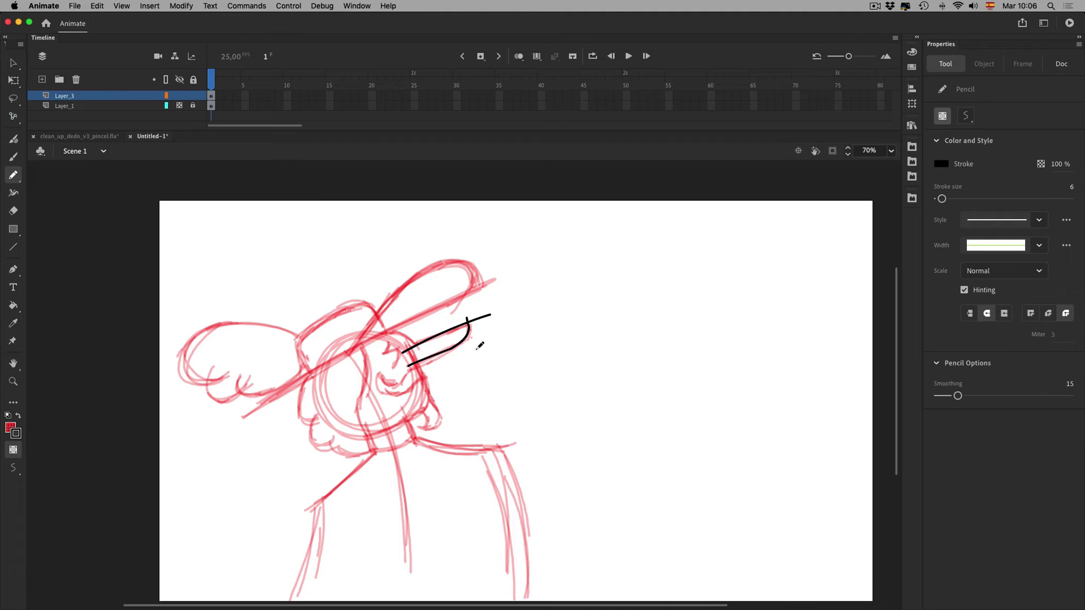
# Trace the front of the face down to the jaw with the Pencil, redoing the first attempt
pyautogui.press('super+equal')
pyautogui.press('v')
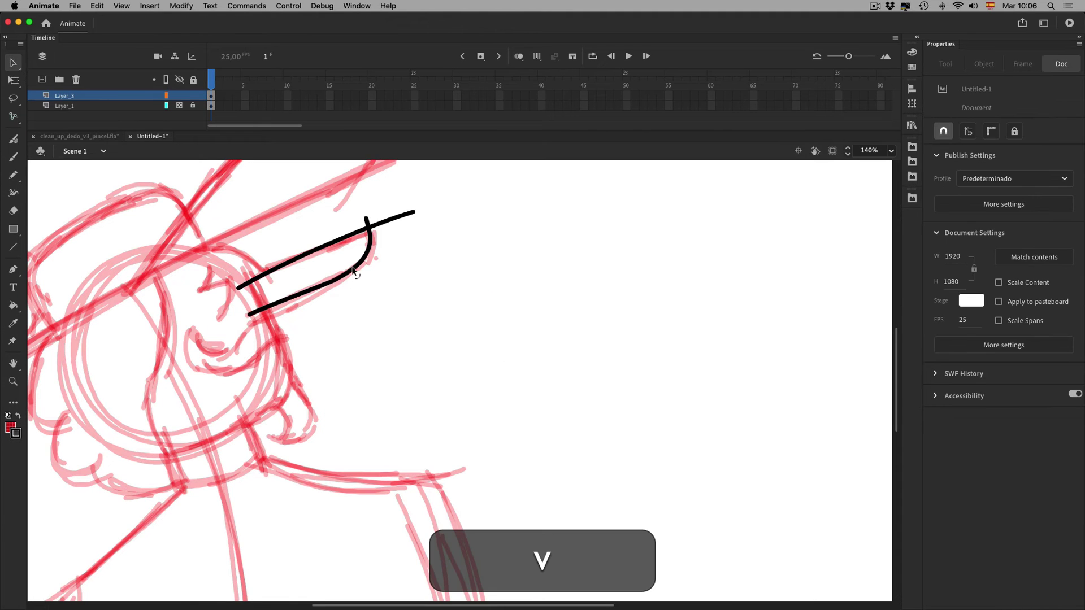
pyautogui.press('space')
pyautogui.moveTo(349, 320); pyautogui.dragTo(418, 278)
pyautogui.press('shift')
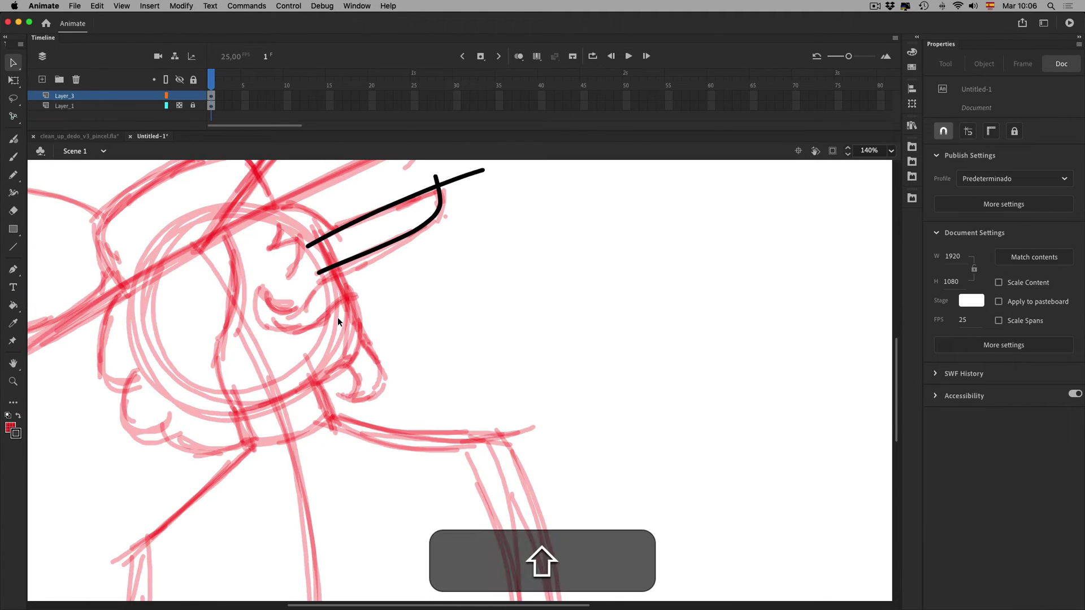
pyautogui.click(10, 175)
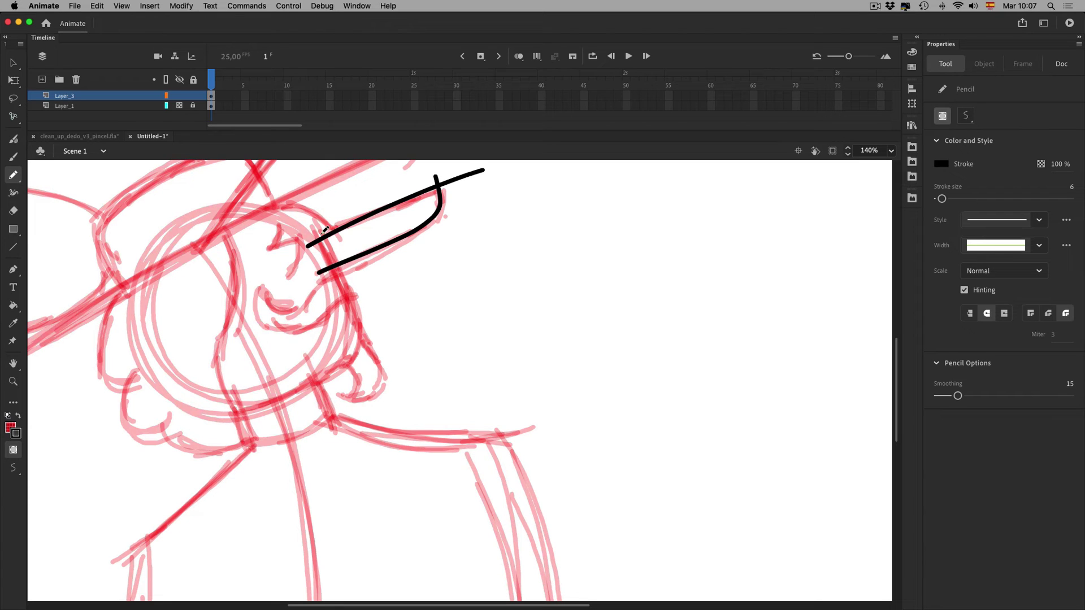
pyautogui.moveTo(320, 228)
pyautogui.mouseDown()
pyautogui.moveTo(357, 316)
pyautogui.moveTo(354, 343)
pyautogui.moveTo(293, 387)
pyautogui.mouseUp()
pyautogui.press('super+z')
pyautogui.moveTo(317, 224)
pyautogui.mouseDown()
pyautogui.moveTo(346, 301)
pyautogui.moveTo(346, 360)
pyautogui.moveTo(289, 392)
pyautogui.mouseUp()
pyautogui.press('space')
pyautogui.moveTo(368, 340); pyautogui.dragTo(380, 406)
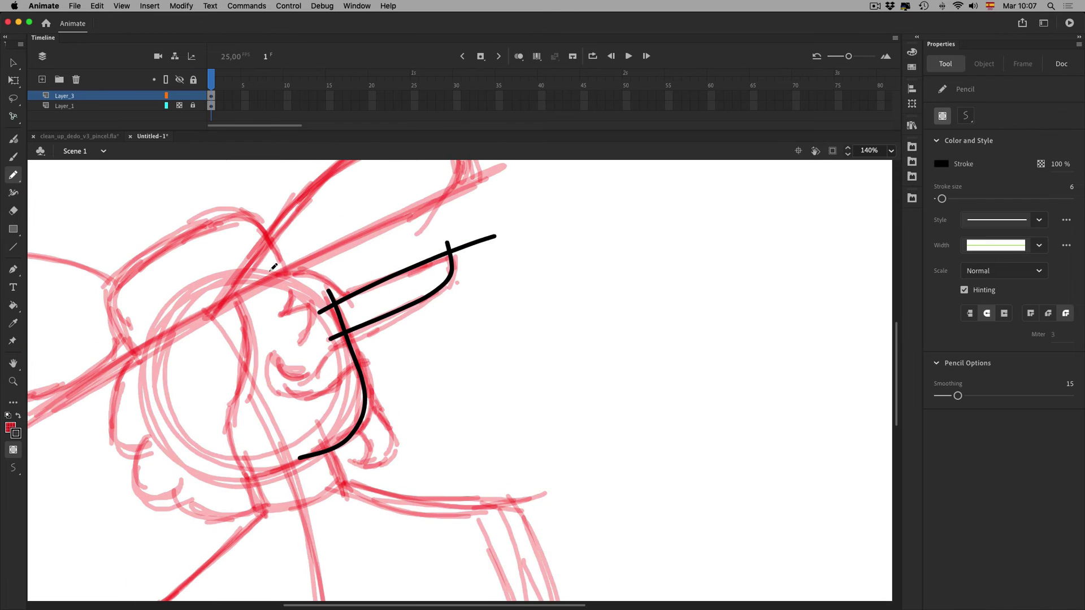
# Set the Pencil smoothing to 89 and trace the forehead curve above the nose, replacing the rougher attempts
pyautogui.moveTo(269, 271); pyautogui.dragTo(361, 311)
pyautogui.press('super+z')
pyautogui.moveTo(269, 272)
pyautogui.mouseDown()
pyautogui.moveTo(306, 268)
pyautogui.moveTo(355, 309)
pyautogui.mouseUp()
pyautogui.moveTo(957, 395); pyautogui.dragTo(1055, 395)
pyautogui.press('super+z')
pyautogui.moveTo(269, 272)
pyautogui.mouseDown()
pyautogui.moveTo(323, 276)
pyautogui.moveTo(352, 305)
pyautogui.mouseUp()
pyautogui.press('super+1')
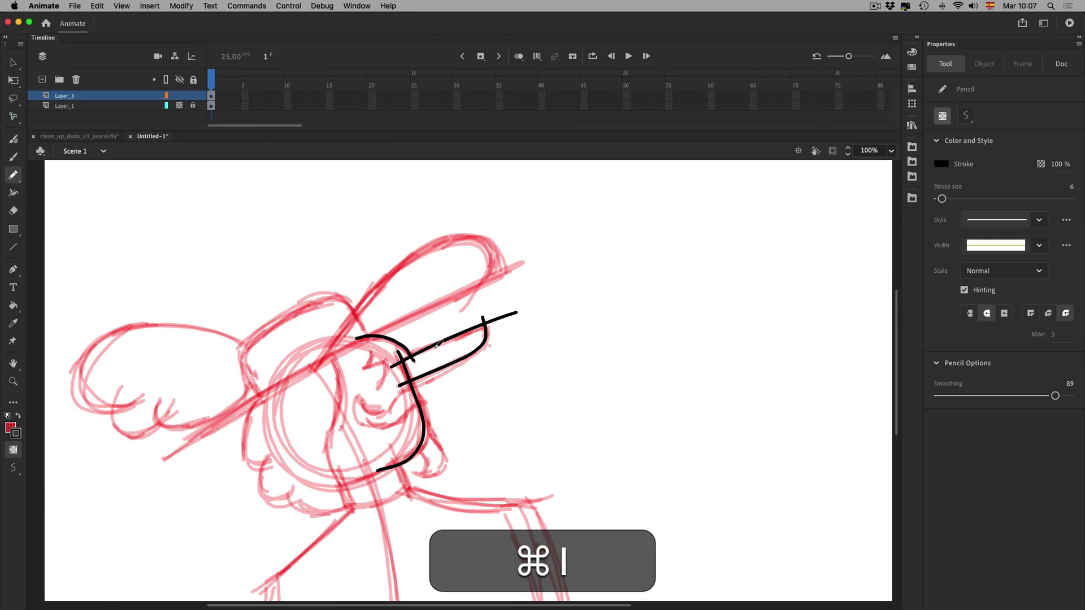
# Smoothen the forehead curve once and deselect it
pyautogui.press('v')
pyautogui.click(402, 339)
pyautogui.click(968, 487)
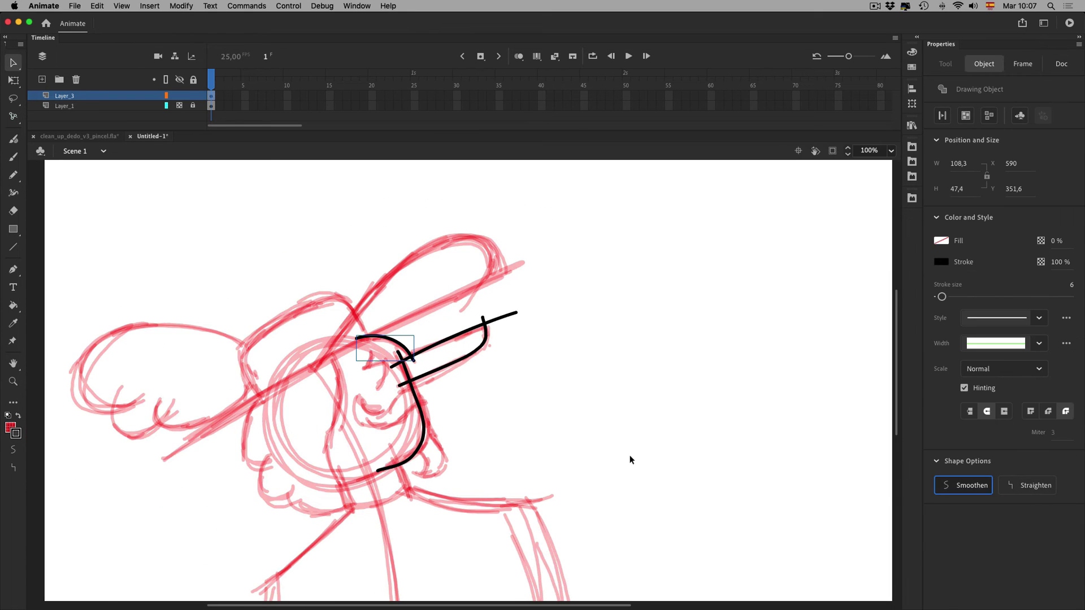
pyautogui.click(272, 437)
# Trace the straight hat brim, the raised front flap and the crown with the Pencil, undoing failed strokes
pyautogui.click(13, 175)
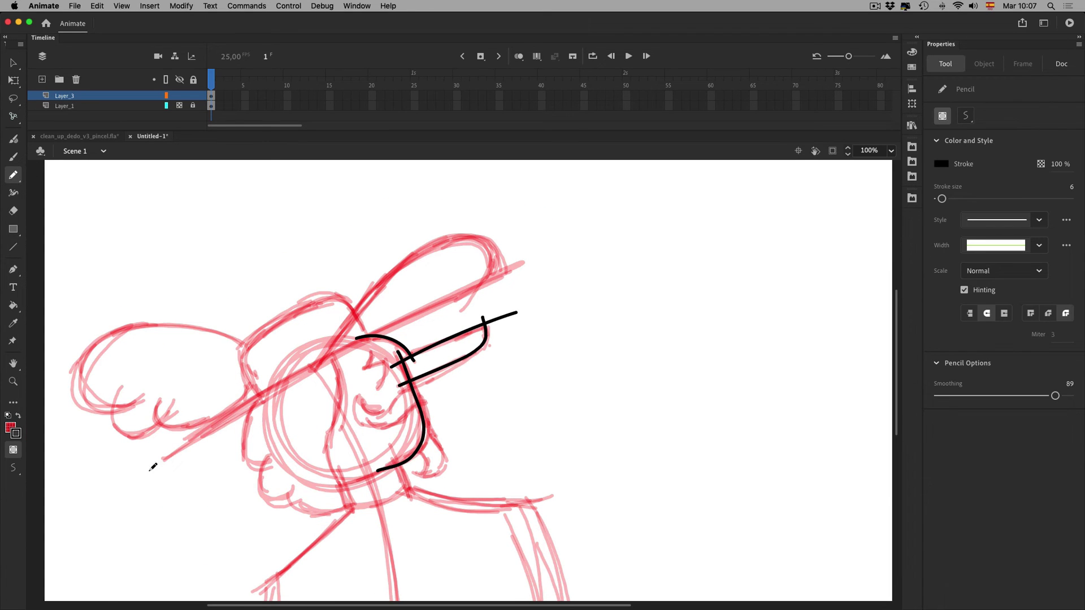
pyautogui.moveTo(156, 460); pyautogui.dragTo(500, 275)
pyautogui.press('alt+super+z')
pyautogui.moveTo(159, 456); pyautogui.dragTo(531, 259)
pyautogui.moveTo(322, 364)
pyautogui.mouseDown()
pyautogui.moveTo(351, 317)
pyautogui.moveTo(438, 240)
pyautogui.moveTo(511, 230)
pyautogui.mouseUp()
pyautogui.press('super+z')
pyautogui.moveTo(310, 380)
pyautogui.mouseDown()
pyautogui.moveTo(414, 257)
pyautogui.moveTo(493, 234)
pyautogui.moveTo(457, 309)
pyautogui.mouseUp()
pyautogui.moveTo(363, 320)
pyautogui.mouseDown()
pyautogui.moveTo(352, 300)
pyautogui.moveTo(272, 325)
pyautogui.moveTo(246, 374)
pyautogui.moveTo(265, 406)
pyautogui.mouseUp()
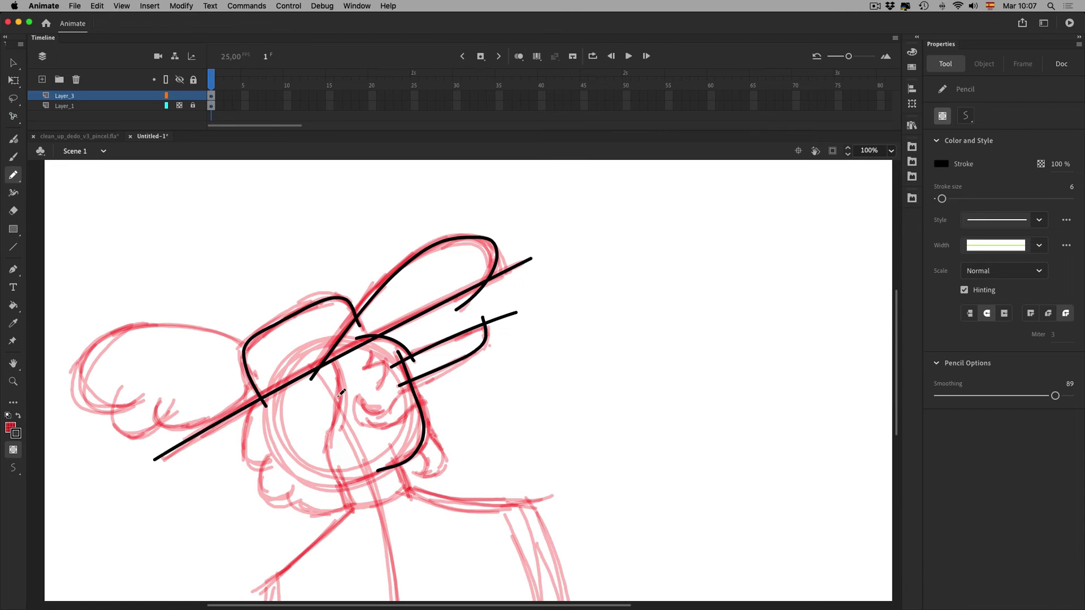
# Trace the mouth, chin tuft, inner hair edge, hair curls and the scalloped plume behind the hat with the Pencil
pyautogui.moveTo(445, 407); pyautogui.dragTo(484, 341)
pyautogui.moveTo(427, 441)
pyautogui.mouseDown()
pyautogui.moveTo(535, 325)
pyautogui.moveTo(506, 337)
pyautogui.mouseUp()
pyautogui.hotkey('shift', 'y')
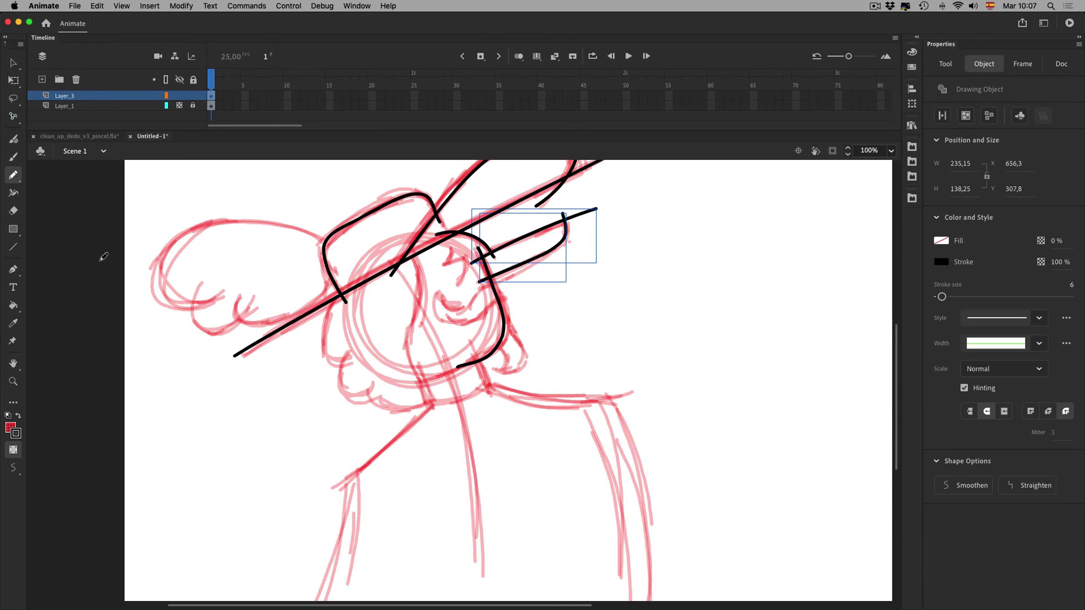
pyautogui.moveTo(499, 278)
pyautogui.mouseDown()
pyautogui.moveTo(470, 306)
pyautogui.moveTo(453, 304)
pyautogui.moveTo(452, 287)
pyautogui.moveTo(448, 309)
pyautogui.moveTo(469, 320)
pyautogui.moveTo(517, 292)
pyautogui.moveTo(511, 372)
pyautogui.moveTo(495, 375)
pyautogui.moveTo(515, 329)
pyautogui.moveTo(526, 352)
pyautogui.moveTo(513, 368)
pyautogui.moveTo(495, 369)
pyautogui.moveTo(509, 355)
pyautogui.moveTo(487, 341)
pyautogui.mouseUp()
pyautogui.press('super+z')
pyautogui.moveTo(400, 239)
pyautogui.mouseDown()
pyautogui.moveTo(423, 270)
pyautogui.moveTo(410, 360)
pyautogui.moveTo(435, 409)
pyautogui.mouseUp()
pyautogui.moveTo(349, 281)
pyautogui.mouseDown()
pyautogui.moveTo(342, 367)
pyautogui.moveTo(390, 419)
pyautogui.moveTo(430, 408)
pyautogui.mouseUp()
pyautogui.moveTo(331, 244)
pyautogui.mouseDown()
pyautogui.moveTo(294, 228)
pyautogui.moveTo(185, 235)
pyautogui.moveTo(229, 295)
pyautogui.moveTo(206, 334)
pyautogui.moveTo(275, 325)
pyautogui.mouseUp()
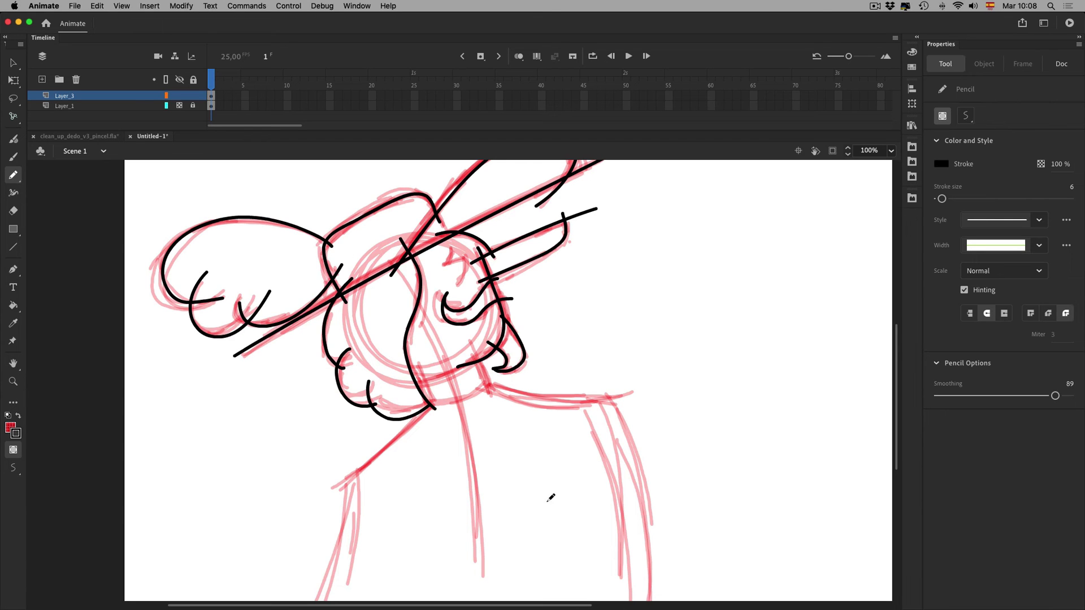
# Trace the neck, shoulders, outer arm lines and the crossing body curves down past the stage edge with the Pencil
pyautogui.press('space')
pyautogui.moveTo(502, 430); pyautogui.dragTo(481, 354)
pyautogui.moveTo(425, 322); pyautogui.dragTo(483, 300)
pyautogui.moveTo(467, 260)
pyautogui.mouseDown()
pyautogui.moveTo(486, 316)
pyautogui.moveTo(327, 400)
pyautogui.moveTo(281, 564)
pyautogui.mouseUp()
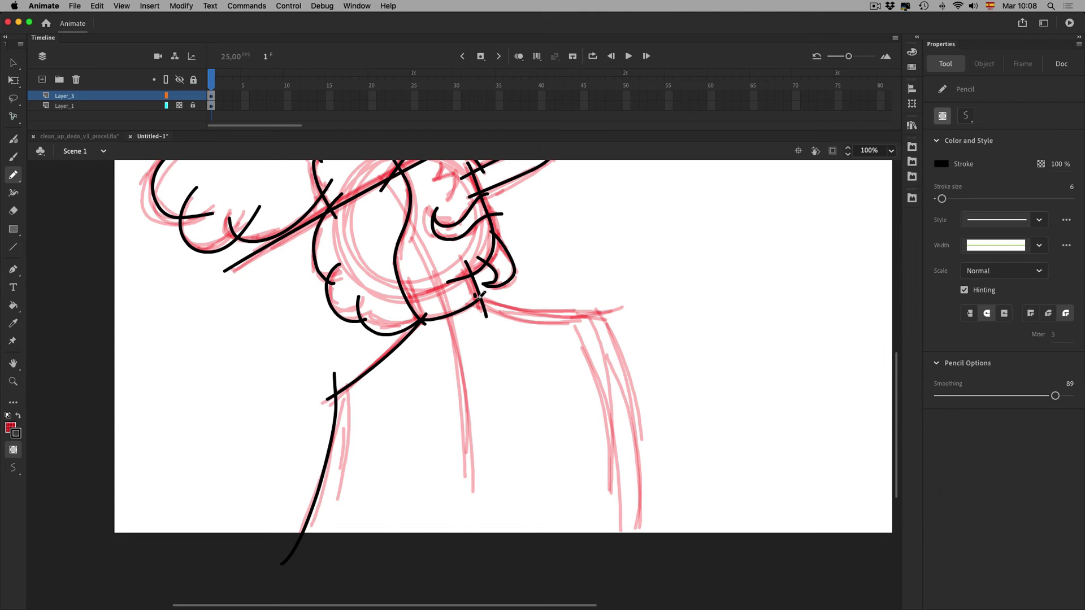
pyautogui.moveTo(479, 295)
pyautogui.mouseDown()
pyautogui.moveTo(491, 378)
pyautogui.moveTo(416, 558)
pyautogui.mouseUp()
pyautogui.moveTo(467, 286)
pyautogui.mouseDown()
pyautogui.moveTo(629, 305)
pyautogui.moveTo(632, 560)
pyautogui.mouseUp()
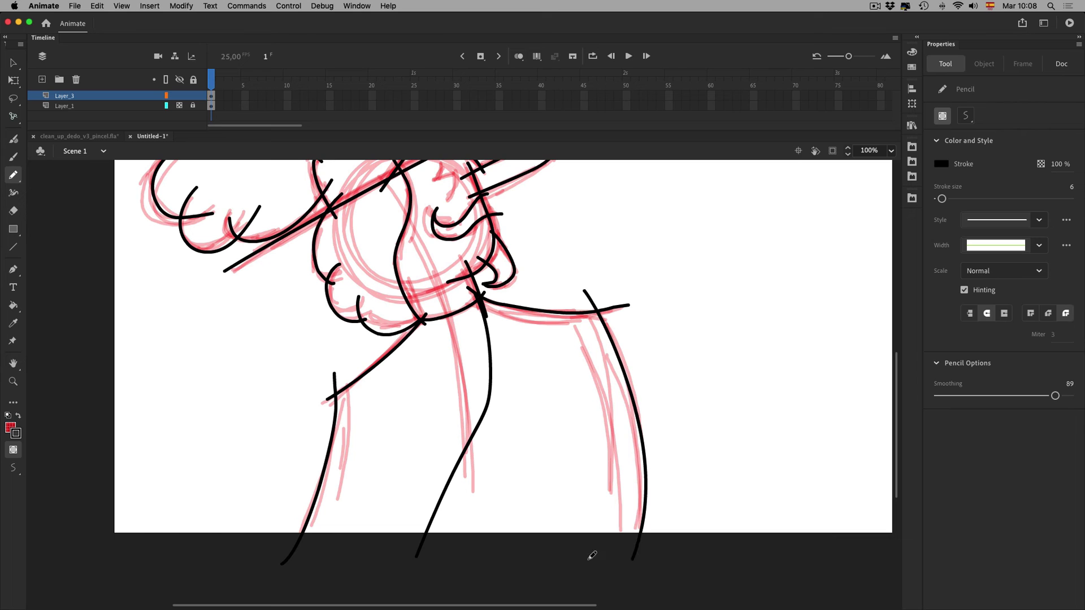
pyautogui.moveTo(464, 341); pyautogui.dragTo(653, 551)
pyautogui.moveTo(437, 427); pyautogui.dragTo(646, 436)
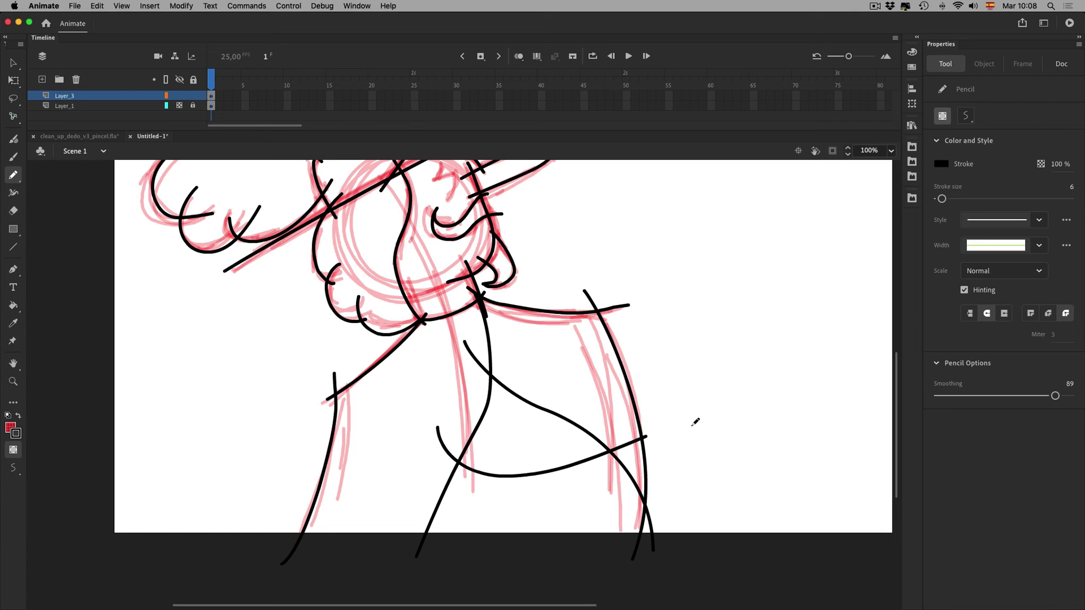
# Trace the eye beside the nose with the Pencil, smoothen its line and deselect it
pyautogui.press('space')
pyautogui.moveTo(547, 209); pyautogui.dragTo(582, 327)
pyautogui.moveTo(481, 279)
pyautogui.mouseDown()
pyautogui.moveTo(468, 296)
pyautogui.moveTo(480, 320)
pyautogui.mouseUp()
pyautogui.press('v')
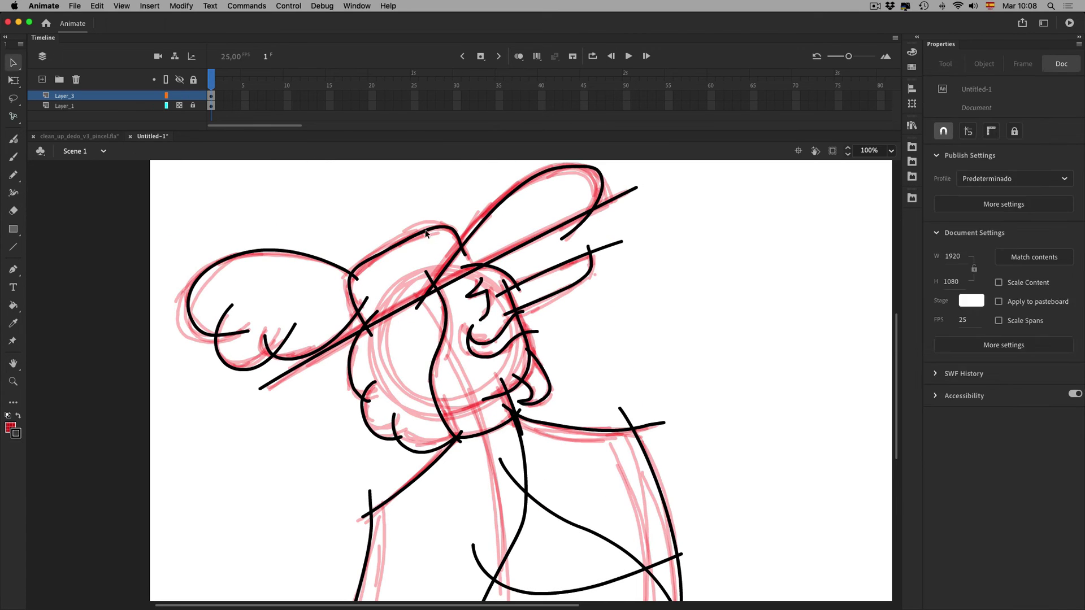
pyautogui.click(486, 308)
pyautogui.click(966, 491)
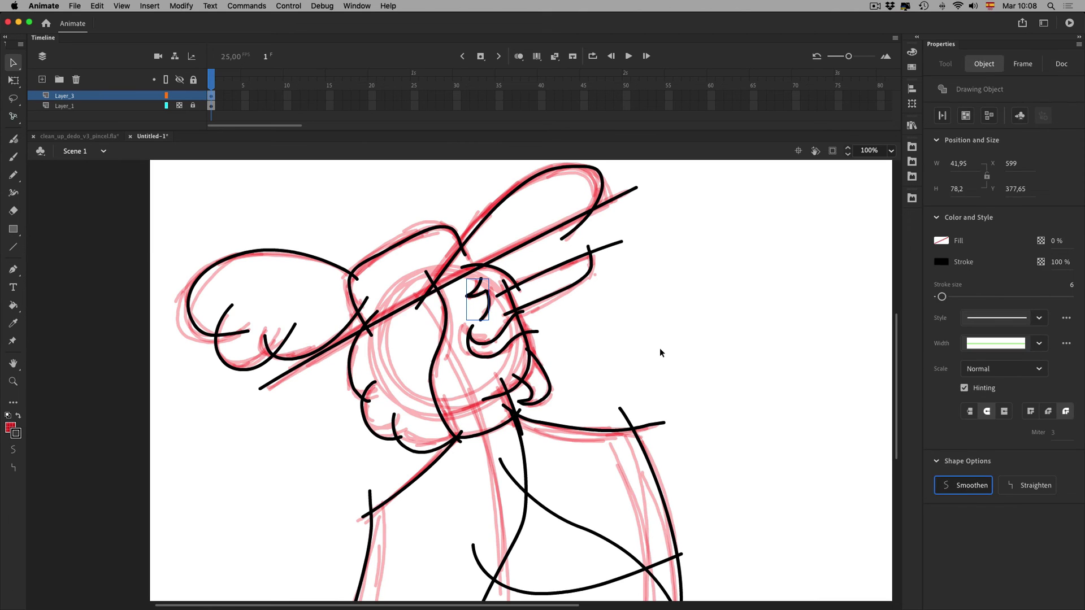
pyautogui.click(659, 351)
# Edit the central body line's drawing object, delete its overshooting end at the neck and return to the scene
pyautogui.scroll(-3, 714, 509)
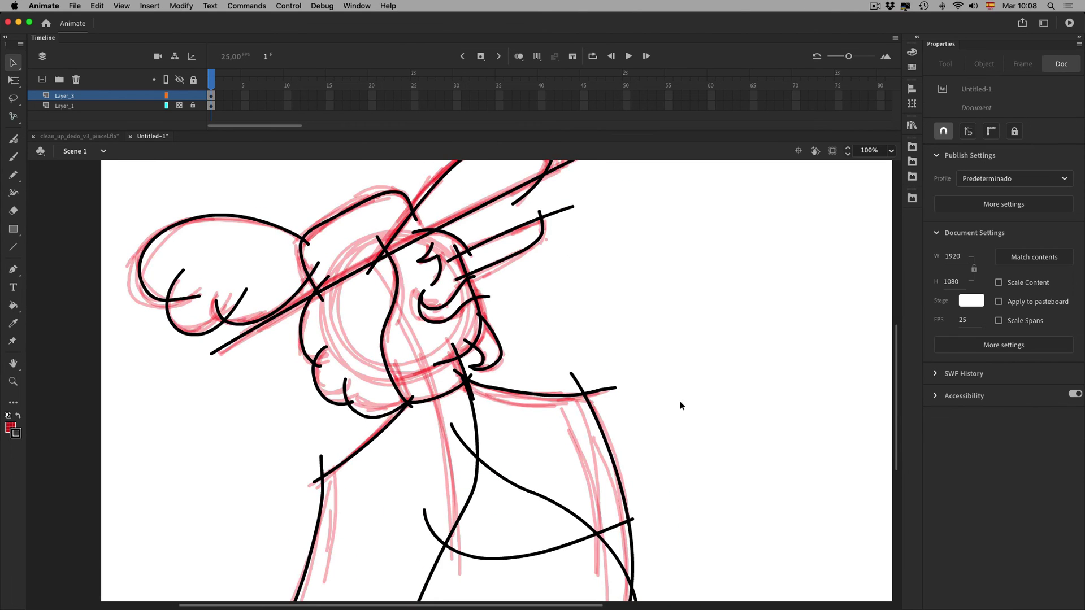
pyautogui.scroll(-2, 681, 406)
pyautogui.click(460, 326)
pyautogui.doubleClick(463, 327)
pyautogui.click(465, 325)
pyautogui.press('BackSpace')
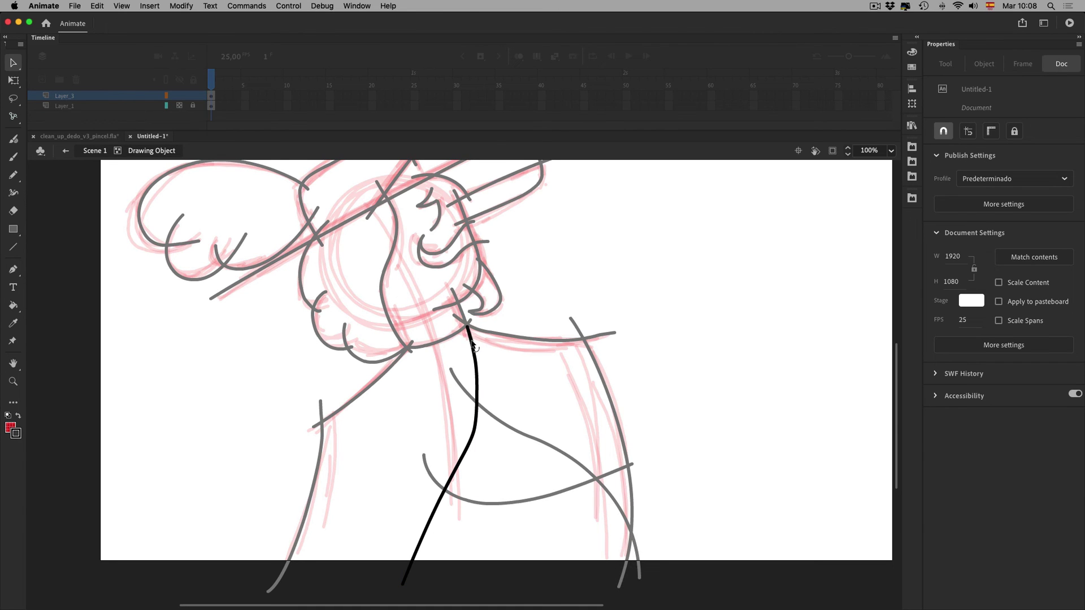
pyautogui.doubleClick(538, 318)
pyautogui.press('super+i')
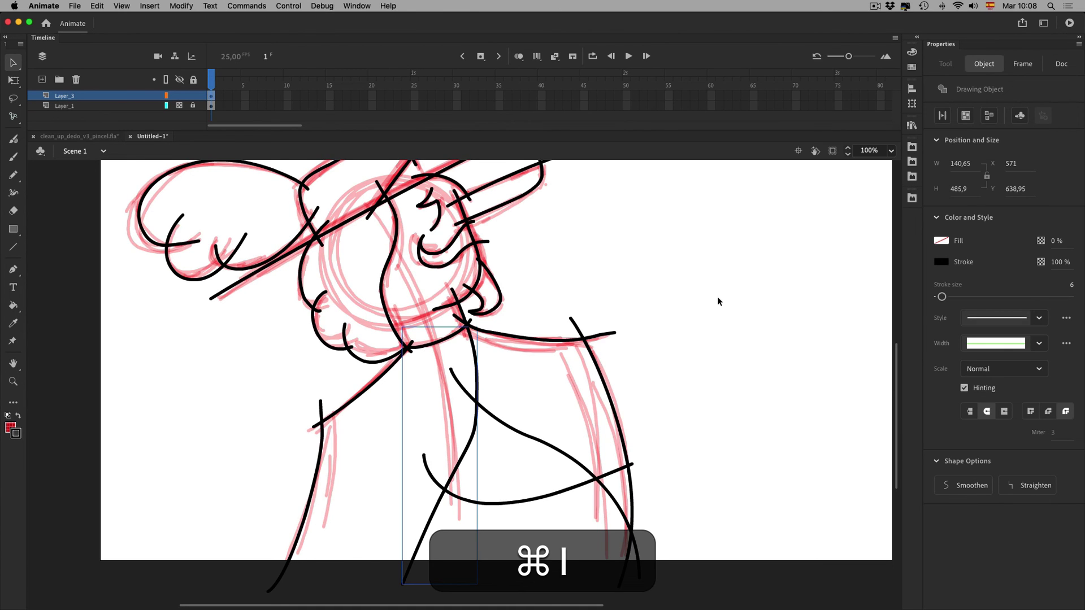
# Hide the red sketch on Layer_1 so only the black outlines show
pyautogui.press('super+2')
pyautogui.moveTo(468, 401); pyautogui.dragTo(591, 330)
pyautogui.click(179, 105)
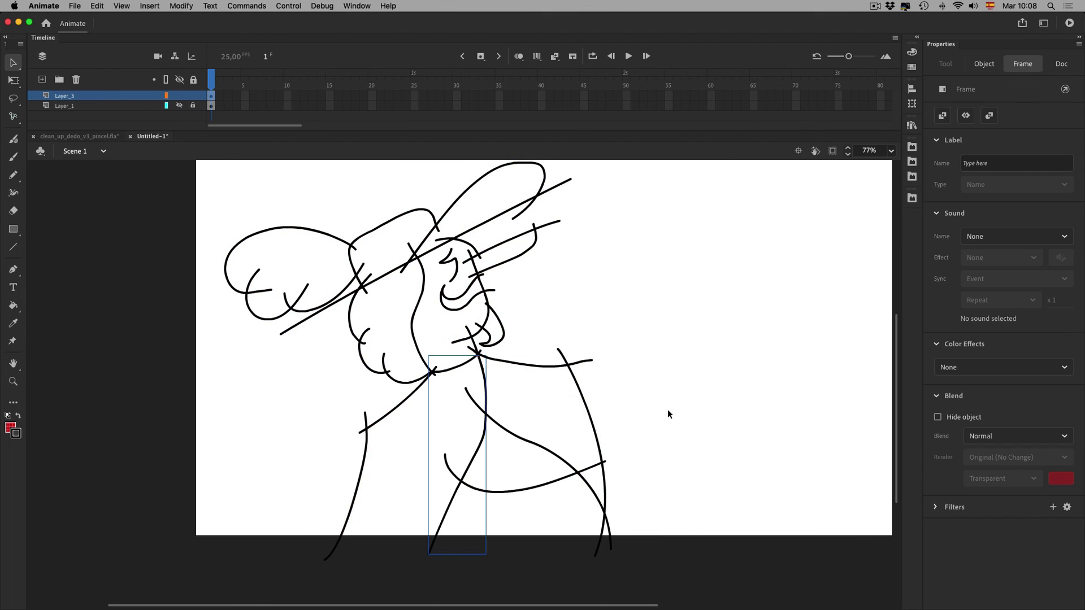
# Try smoothening the hat crown outline and straightening it inside its drawing object, undo the changes and return to the scene
pyautogui.click(404, 221)
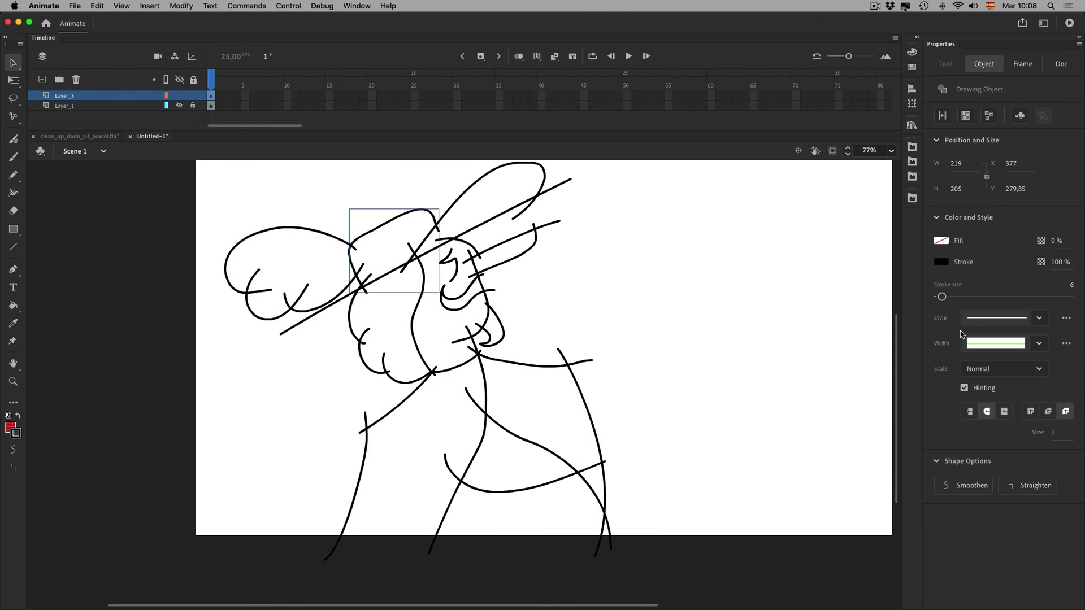
pyautogui.click(965, 489)
pyautogui.press('super+z')
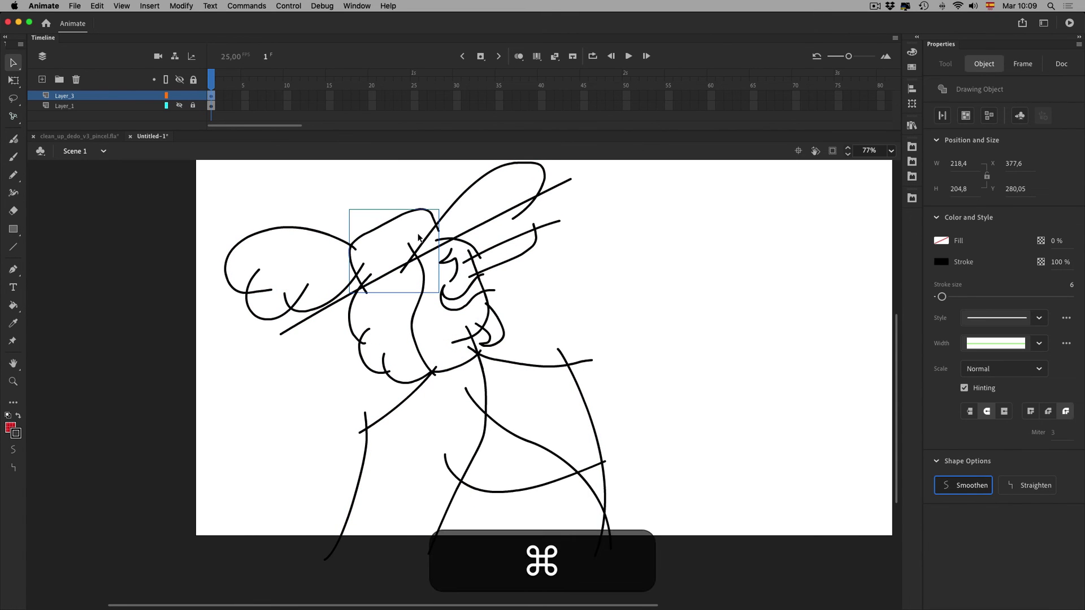
pyautogui.click(371, 232)
pyautogui.doubleClick(371, 232)
pyautogui.click(1028, 465)
pyautogui.click(1027, 465)
pyautogui.press('super+z')
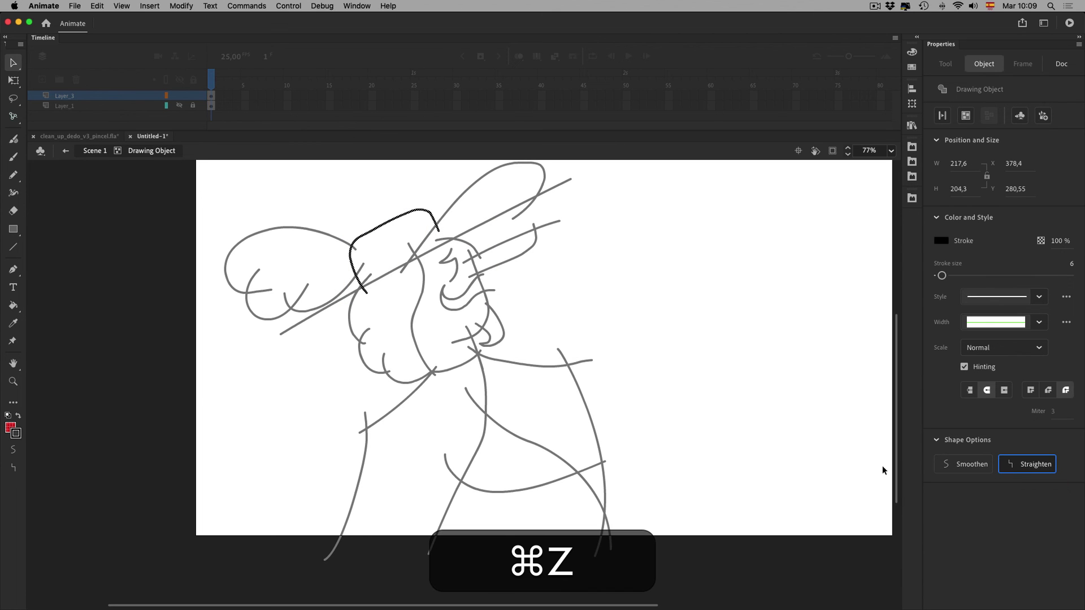
pyautogui.click(479, 278)
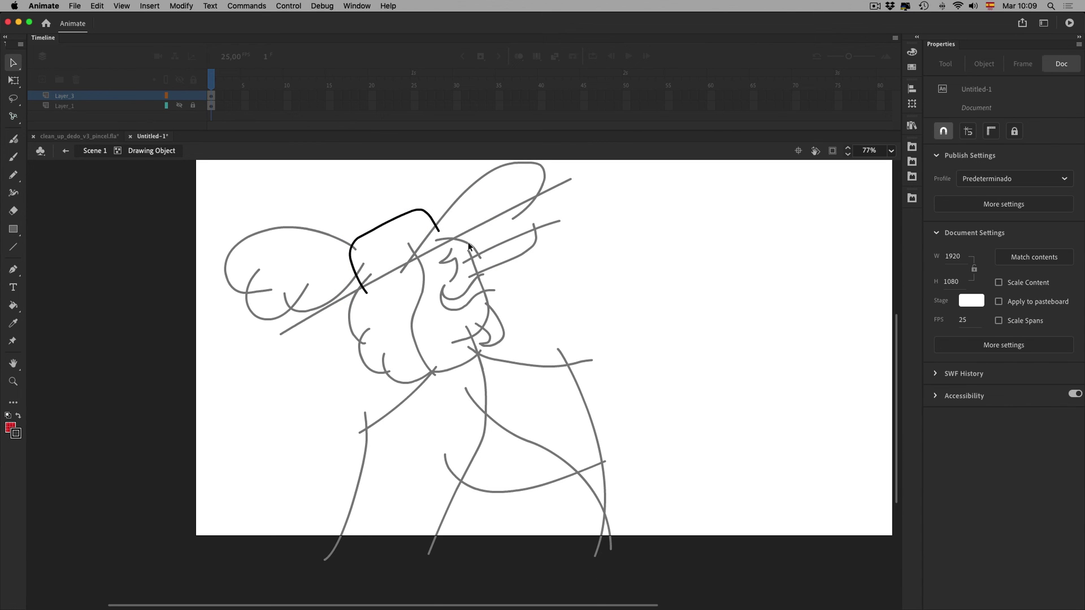
pyautogui.doubleClick(568, 271)
# Select the forehead outline under the hat brim, smoothen it and deselect it
pyautogui.click(473, 249)
pyautogui.click(972, 486)
pyautogui.click(505, 273)
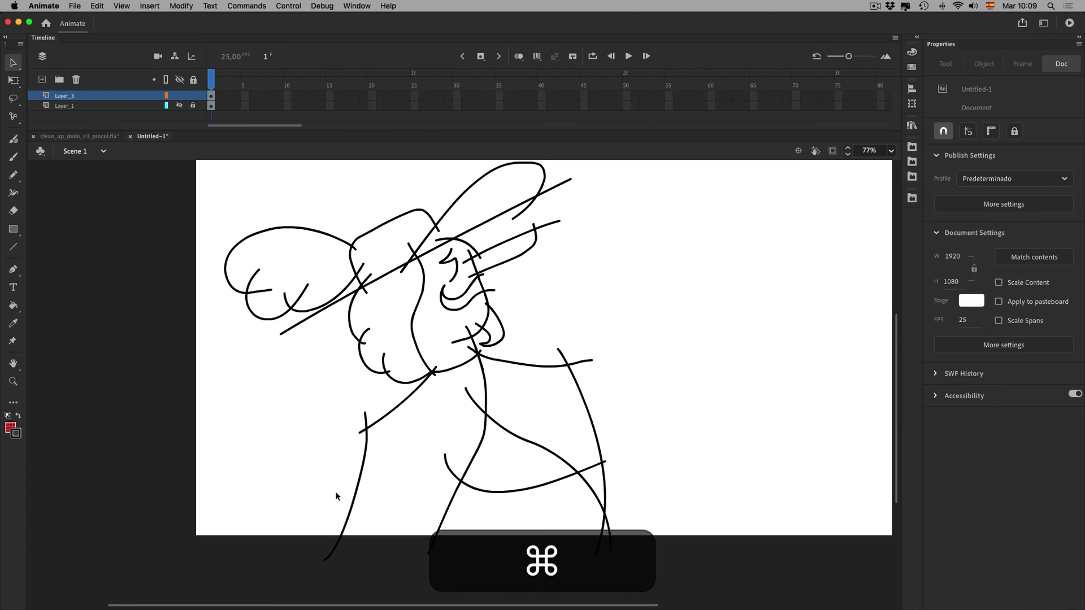
# Select all the black outlines, break them apart into plain shapes and deselect them
pyautogui.press('super+a')
pyautogui.click(181, 6)
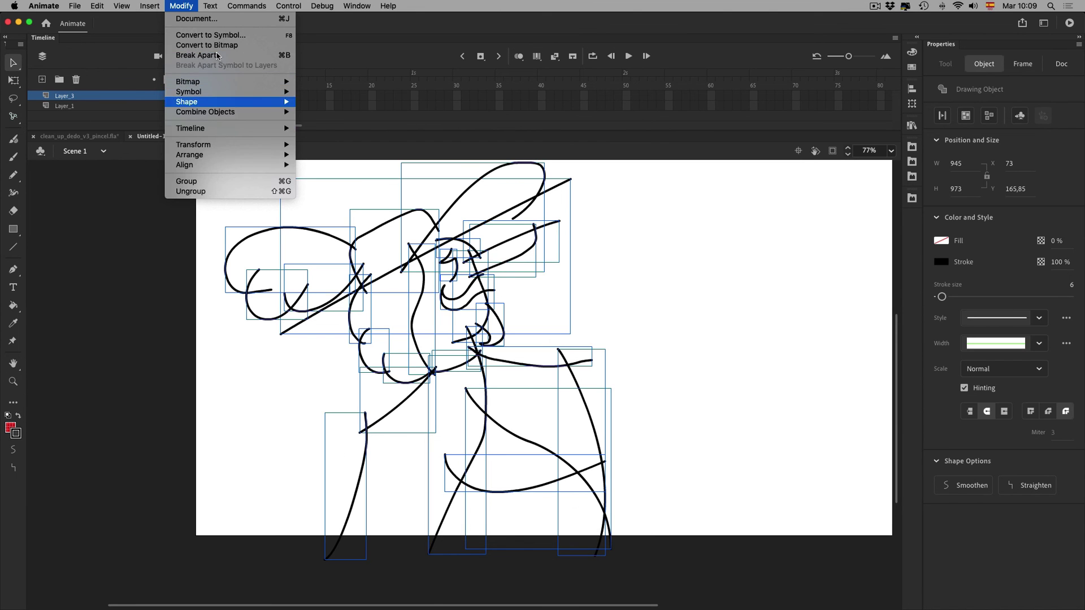
pyautogui.click(215, 55)
pyautogui.click(680, 300)
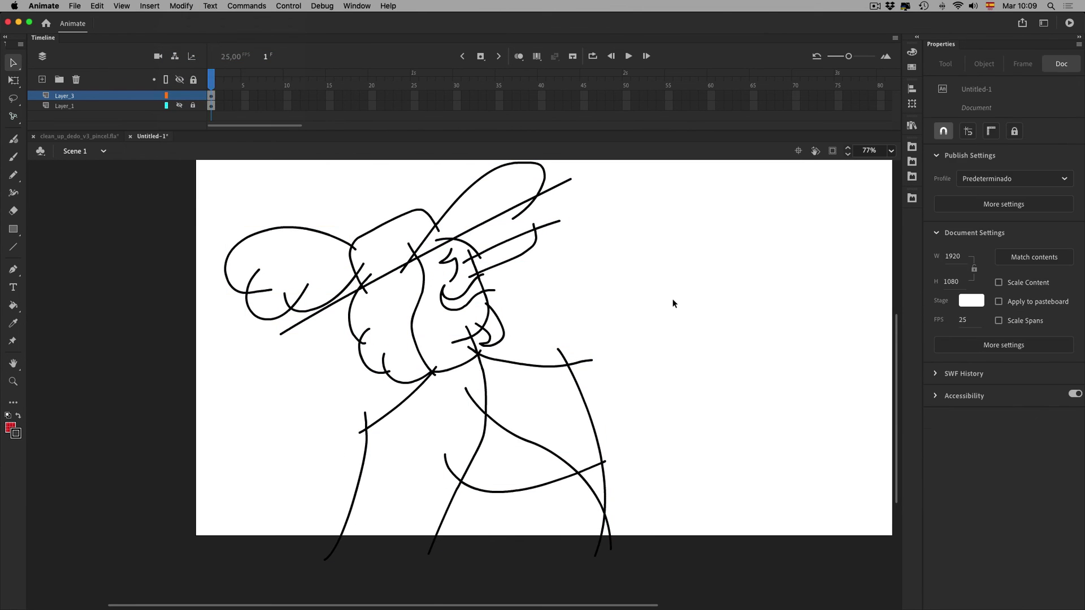
# Erase the overshooting line ends around the hat, plume, nose and face with the Eraser, undoing one bad stroke
pyautogui.click(14, 212)
pyautogui.moveTo(415, 252); pyautogui.dragTo(407, 272)
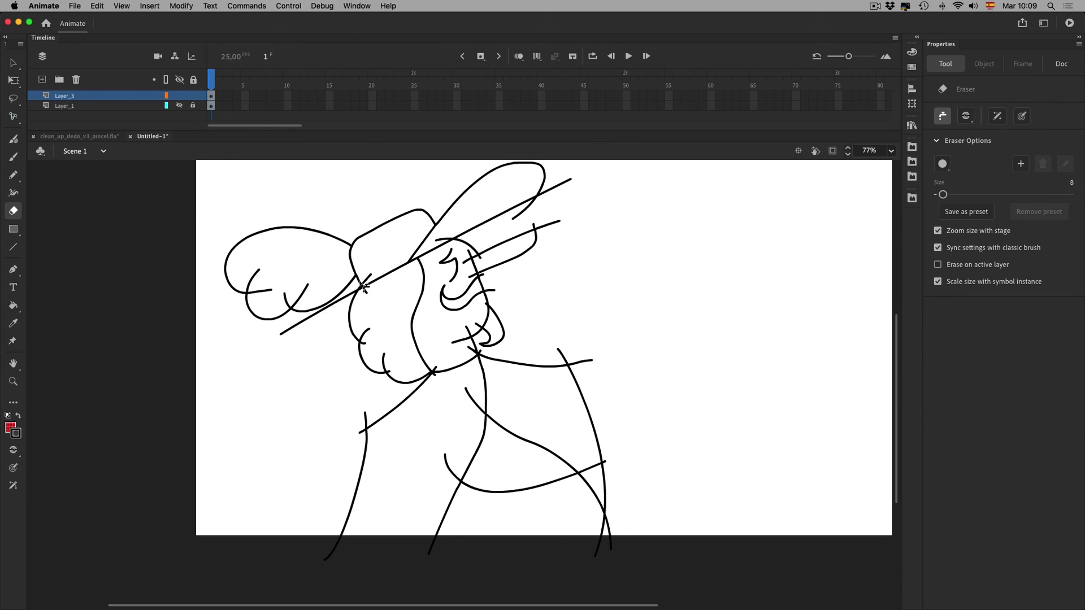
pyautogui.moveTo(252, 285)
pyautogui.mouseDown()
pyautogui.moveTo(453, 293)
pyautogui.moveTo(454, 266)
pyautogui.moveTo(372, 298)
pyautogui.mouseUp()
pyautogui.moveTo(446, 241)
pyautogui.mouseDown()
pyautogui.moveTo(520, 215)
pyautogui.moveTo(551, 189)
pyautogui.moveTo(538, 244)
pyautogui.mouseUp()
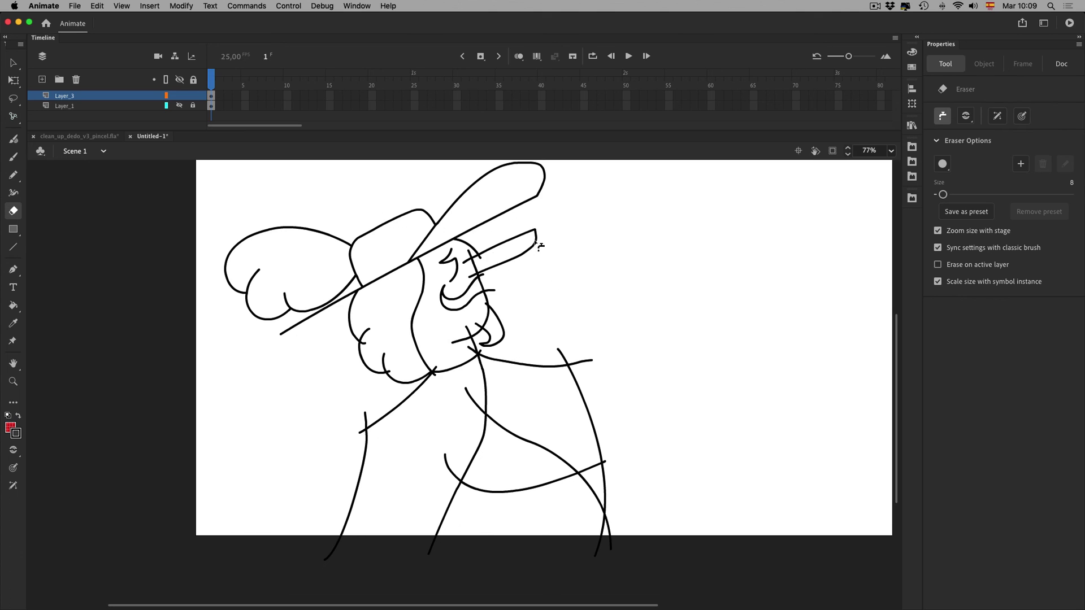
pyautogui.press('super+z')
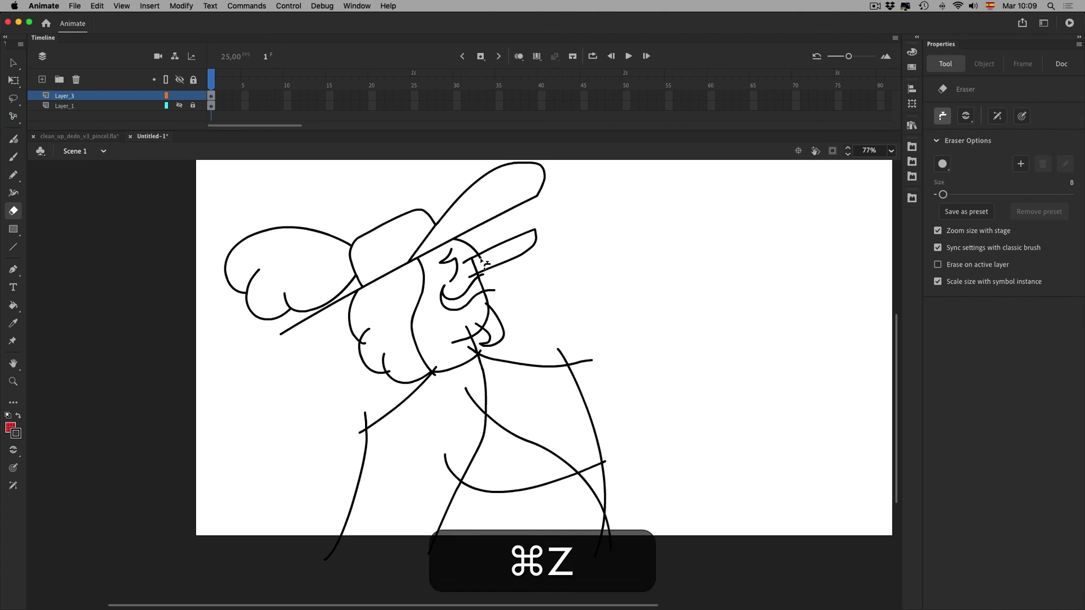
pyautogui.moveTo(475, 273)
pyautogui.mouseDown()
pyautogui.moveTo(481, 307)
pyautogui.moveTo(480, 276)
pyautogui.mouseUp()
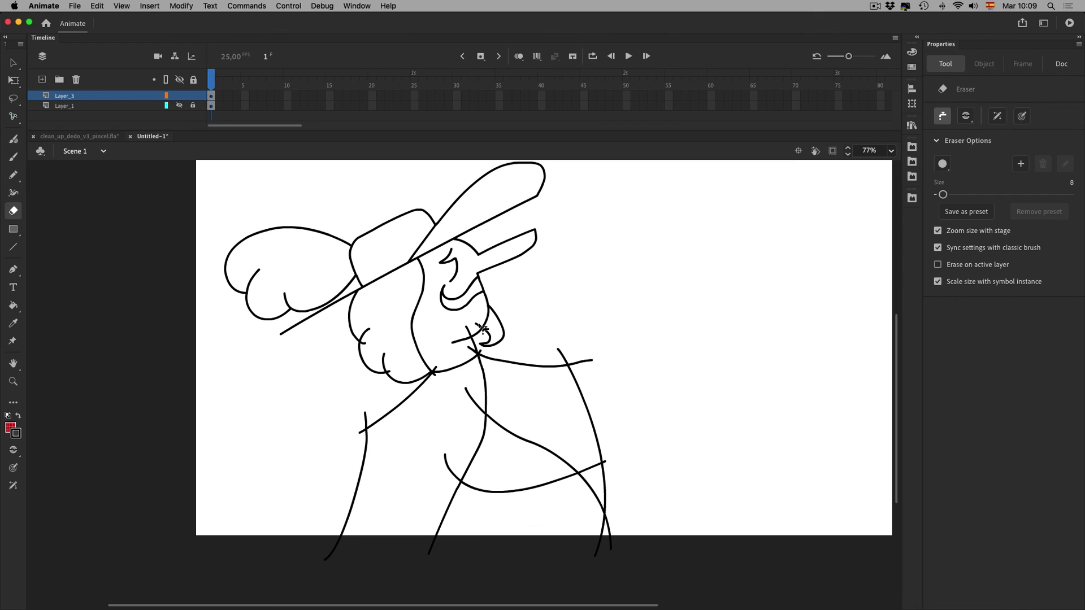
# Erase the overshooting line ends at the neck, both shoulders and the crossing body curves
pyautogui.moveTo(477, 355); pyautogui.dragTo(484, 356)
pyautogui.moveTo(367, 430); pyautogui.dragTo(365, 413)
pyautogui.moveTo(477, 408); pyautogui.dragTo(466, 389)
pyautogui.moveTo(455, 472); pyautogui.dragTo(446, 454)
pyautogui.moveTo(567, 364); pyautogui.dragTo(559, 350)
pyautogui.moveTo(569, 365); pyautogui.dragTo(592, 360)
pyautogui.press('space')
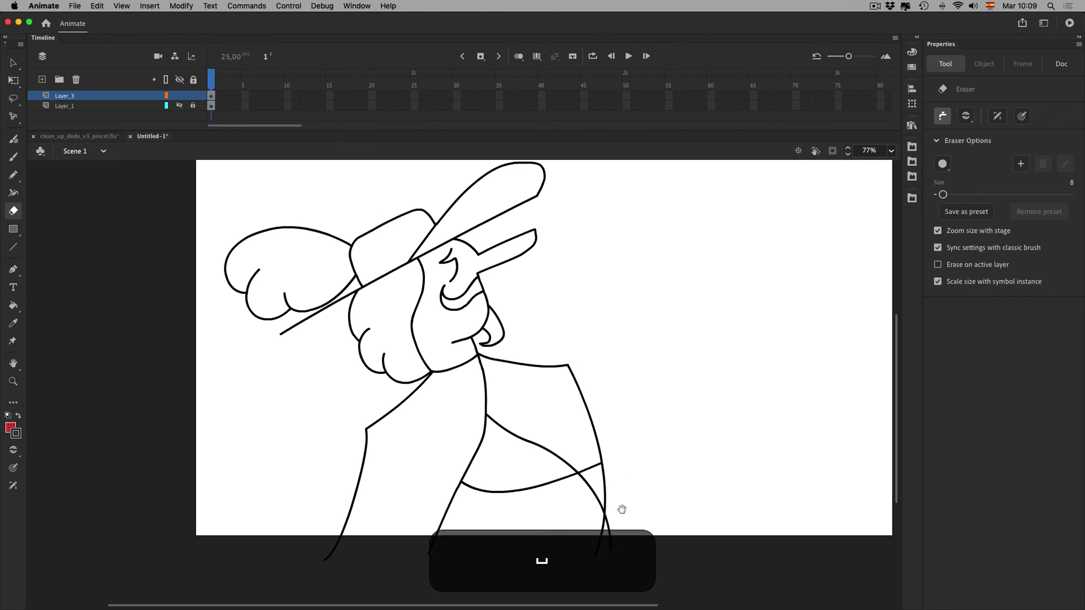
pyautogui.moveTo(622, 508); pyautogui.dragTo(626, 453)
pyautogui.press('space')
pyautogui.scroll(5, 644, 424)
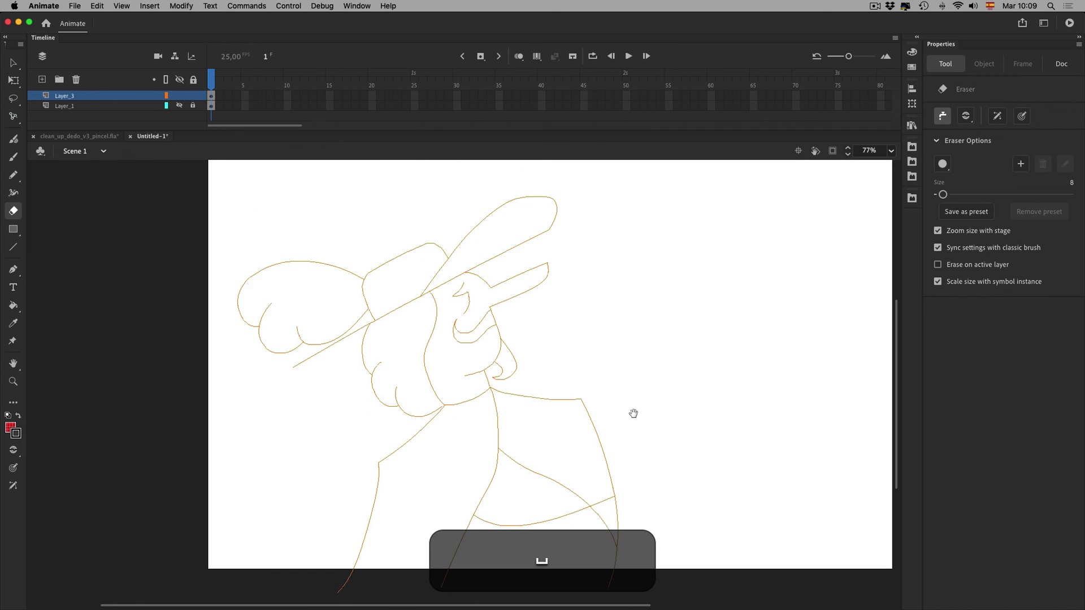
# Select the raised front flap of the hat with the Lasso, smoothen its outline and deselect it
pyautogui.press('v')
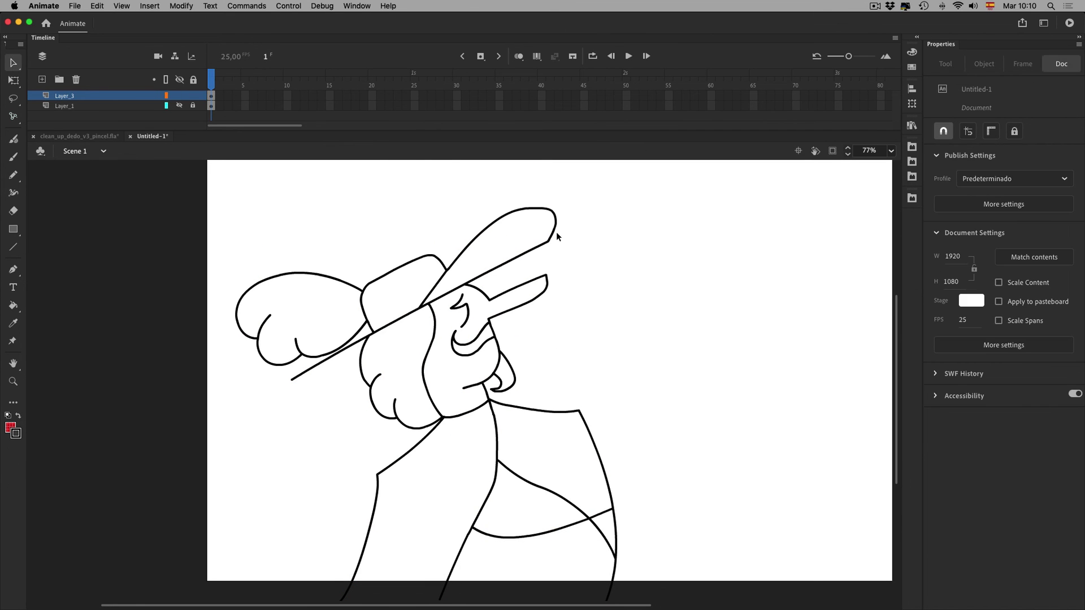
pyautogui.click(556, 231)
pyautogui.click(571, 226)
pyautogui.press('l')
pyautogui.moveTo(526, 268); pyautogui.dragTo(474, 210)
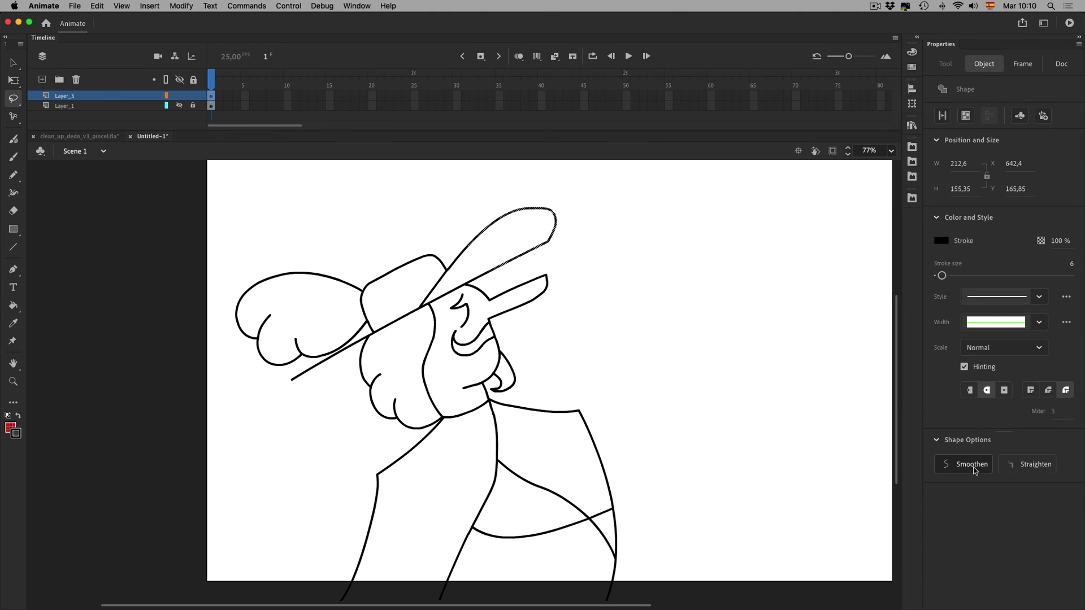
pyautogui.click(973, 466)
pyautogui.click(547, 249)
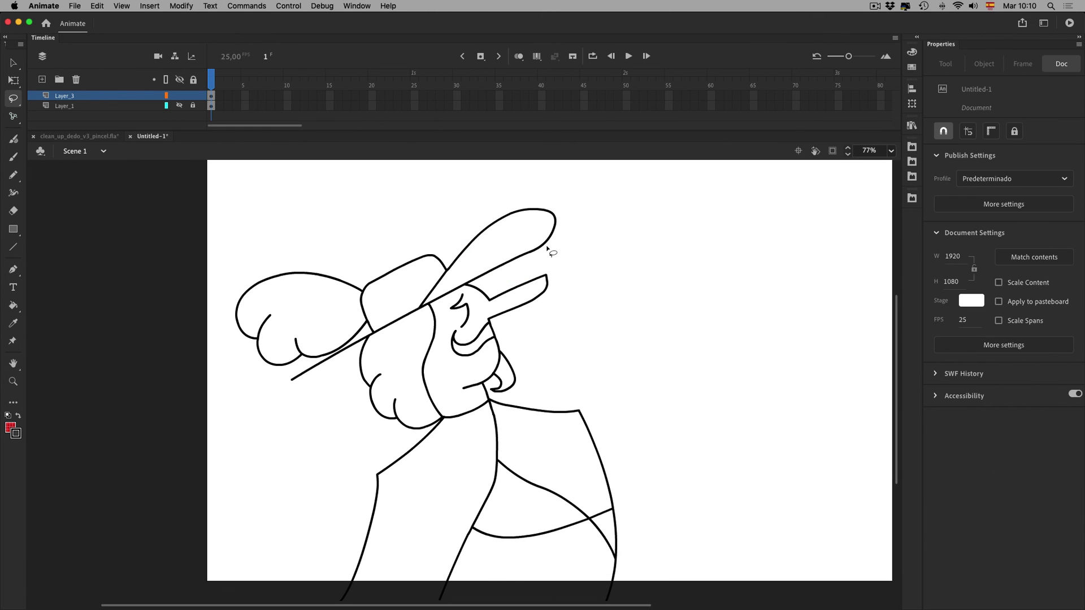
pyautogui.press('v')
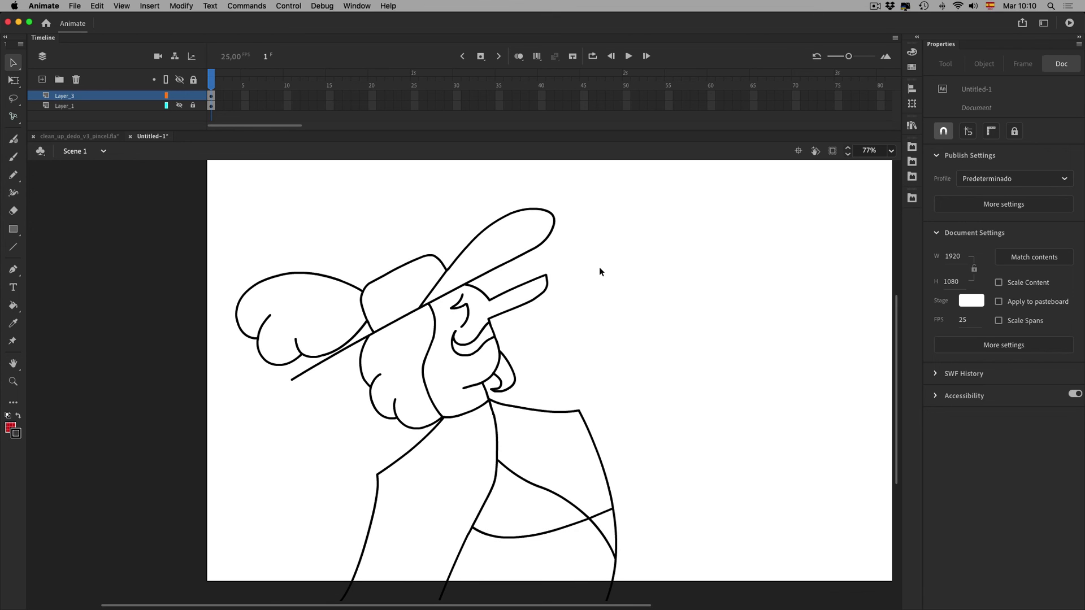
pyautogui.press('super+1')
pyautogui.press('super+2')
pyautogui.moveTo(486, 414)
pyautogui.mouseDown()
pyautogui.moveTo(577, 344)
pyautogui.moveTo(571, 390)
pyautogui.mouseUp()
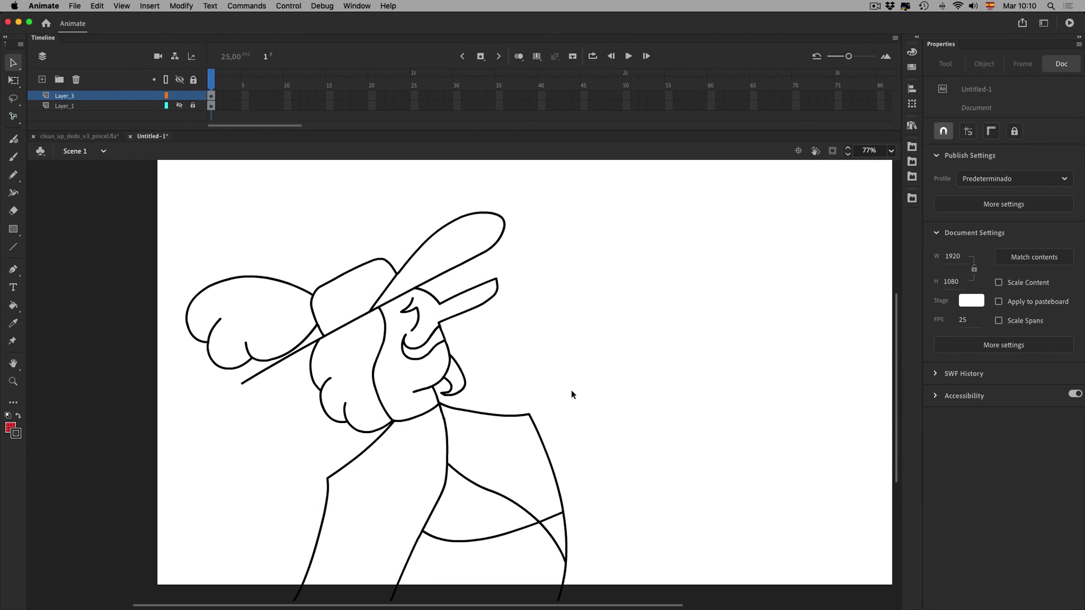